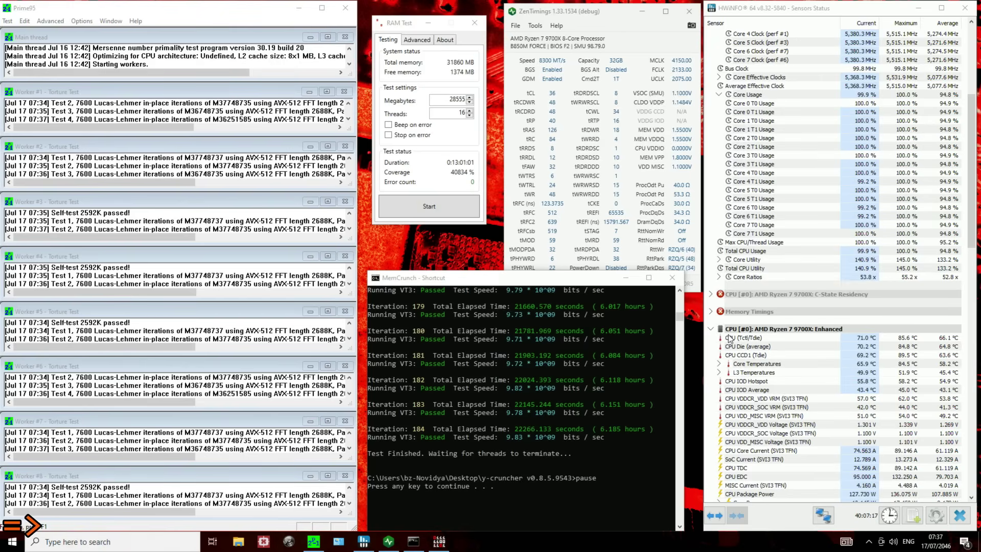
Move the MemCrunch console back beneath ZenTimings and bring ZenTimings to the front.
left_click_drag(467, 281, 422, 219)
scroll(544, 318, "up", 4)
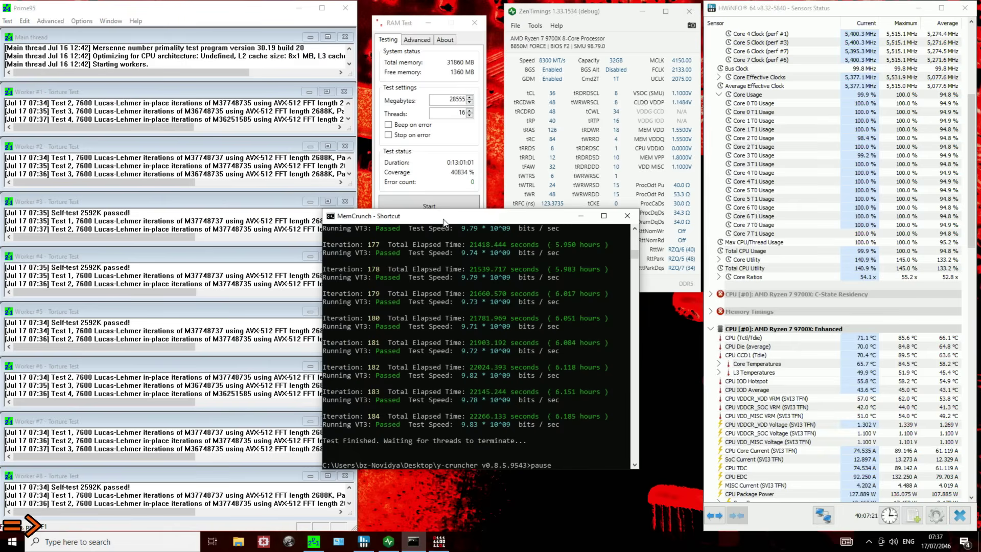
left_click_drag(444, 220, 490, 299)
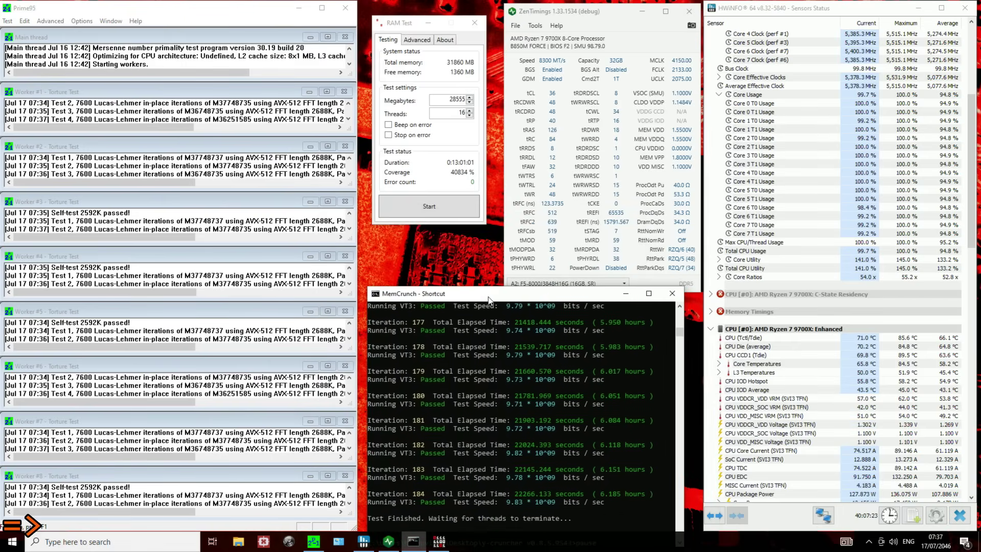
left_click(547, 65)
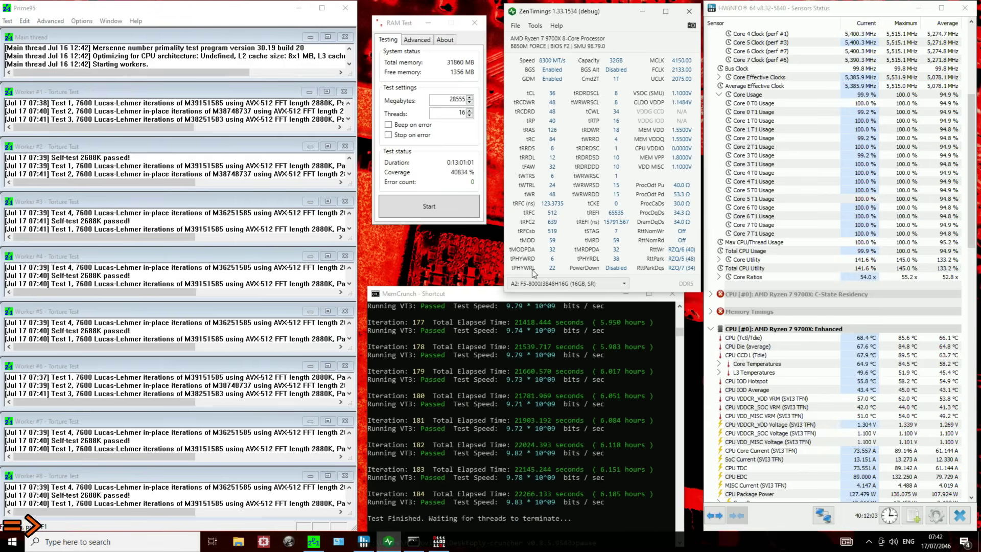
left_click(481, 302)
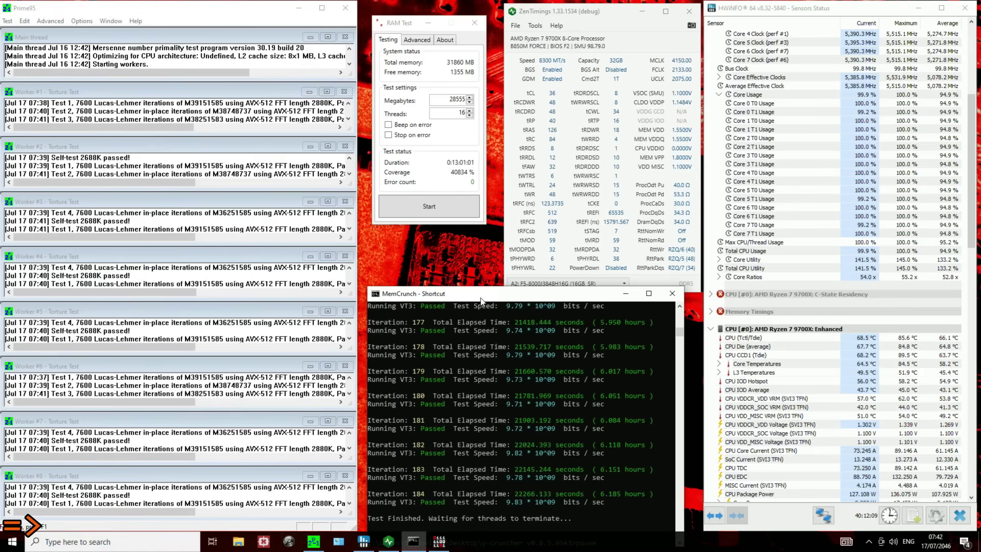
left_click_drag(483, 302, 486, 274)
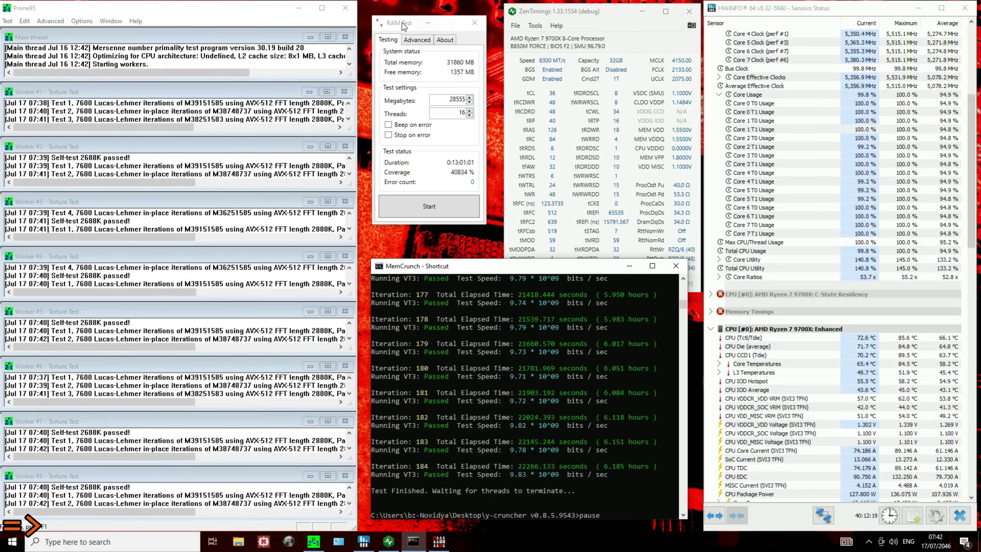
left_click_drag(536, 270, 537, 277)
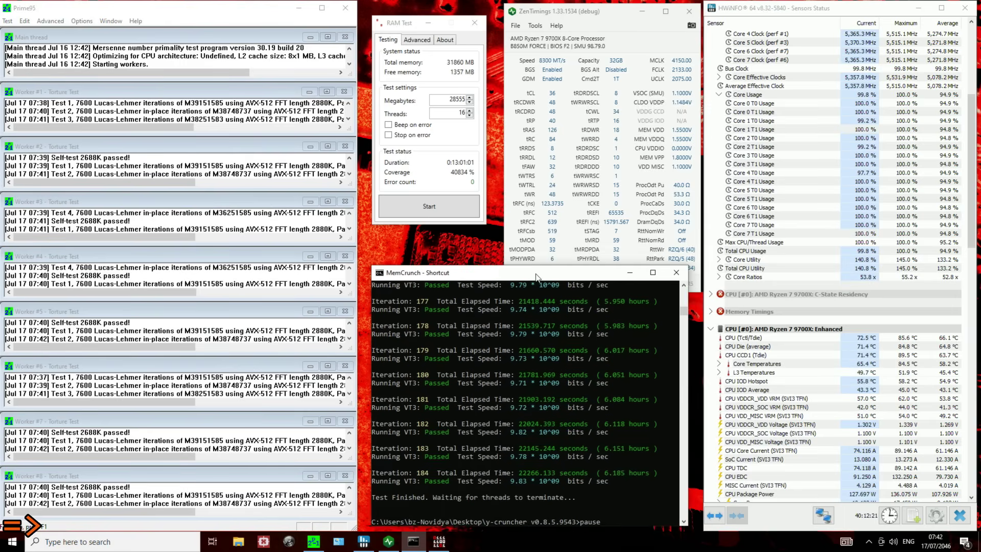
left_click_drag(588, 15, 593, 16)
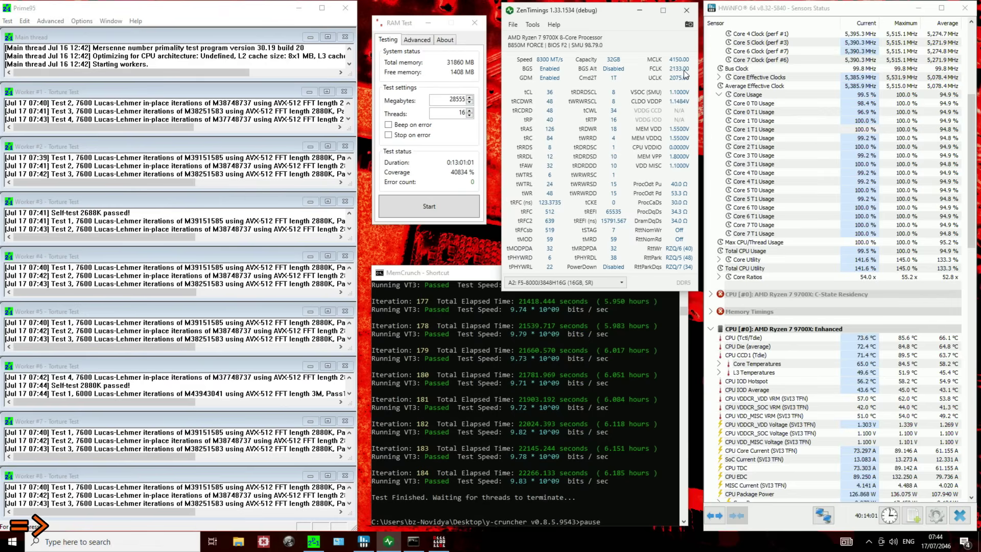
scroll(976, 150, "down", 1)
left_click_drag(976, 149, 977, 388)
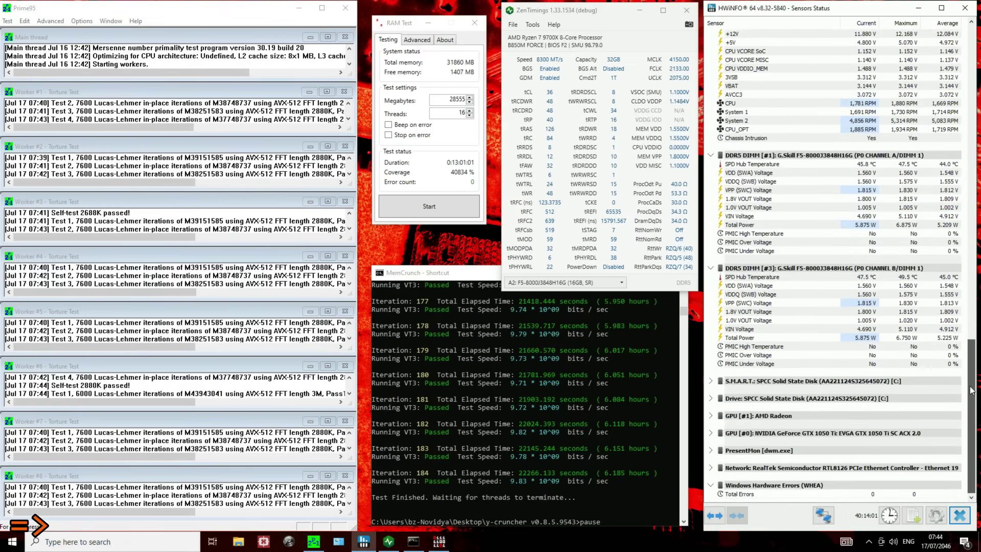
left_click(851, 494)
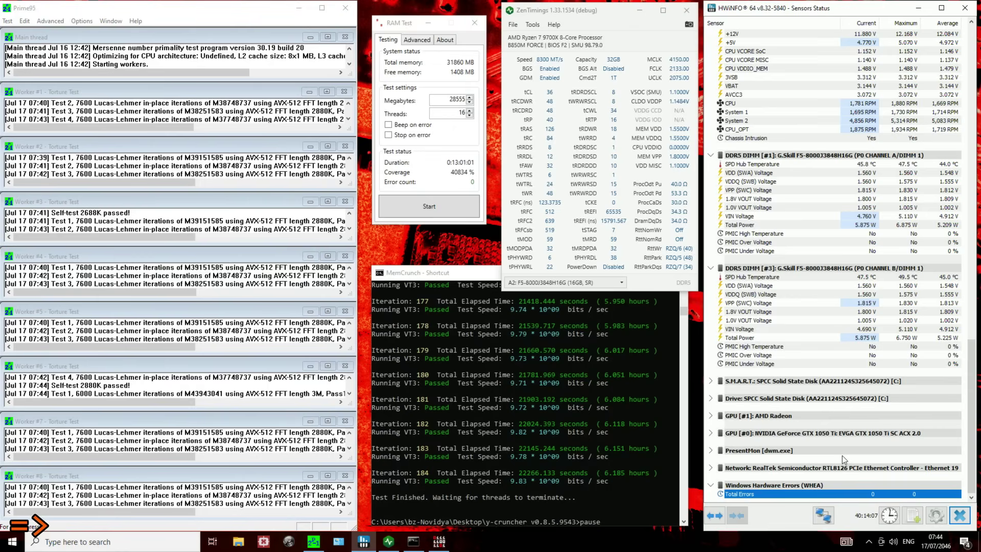
scroll(889, 281, "up", 3)
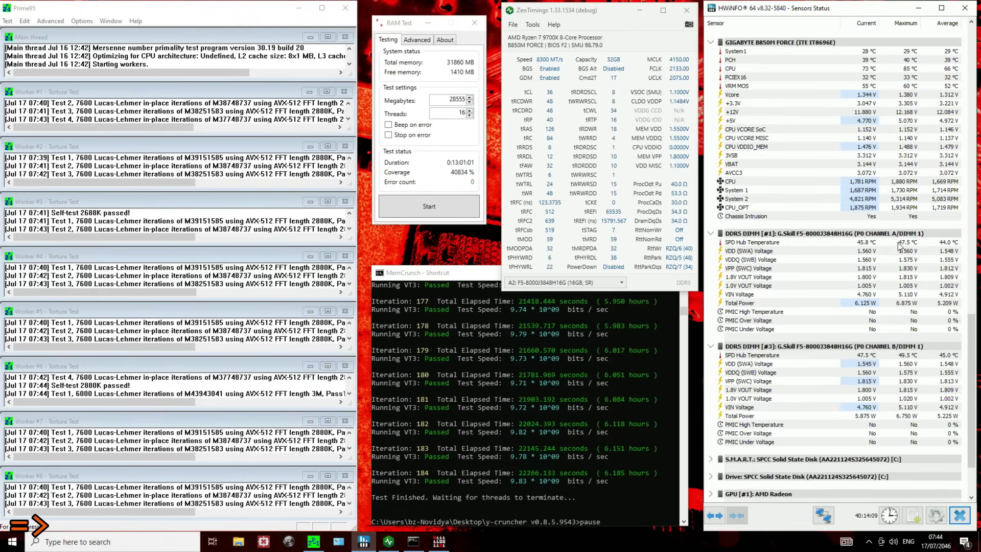
left_click(876, 123)
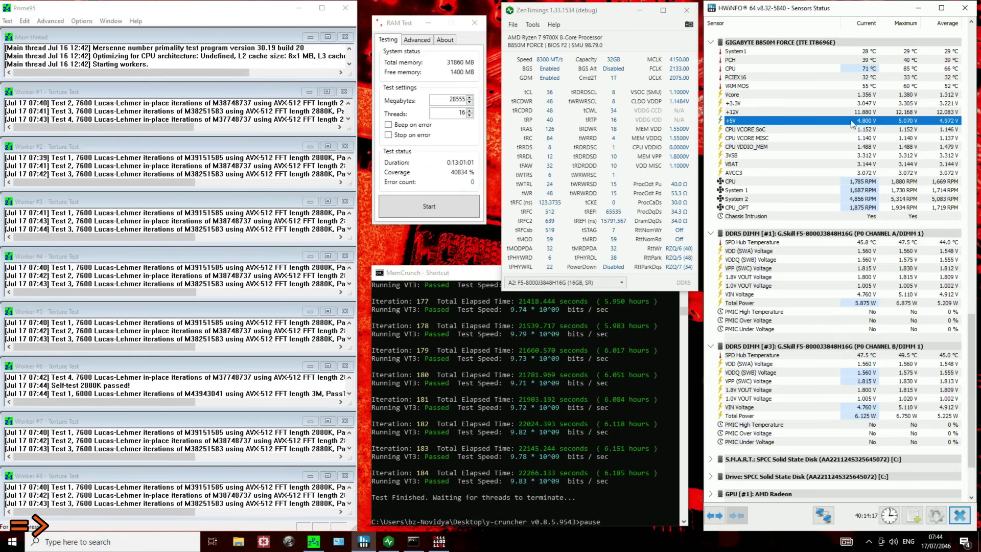
scroll(884, 136, "up", 2)
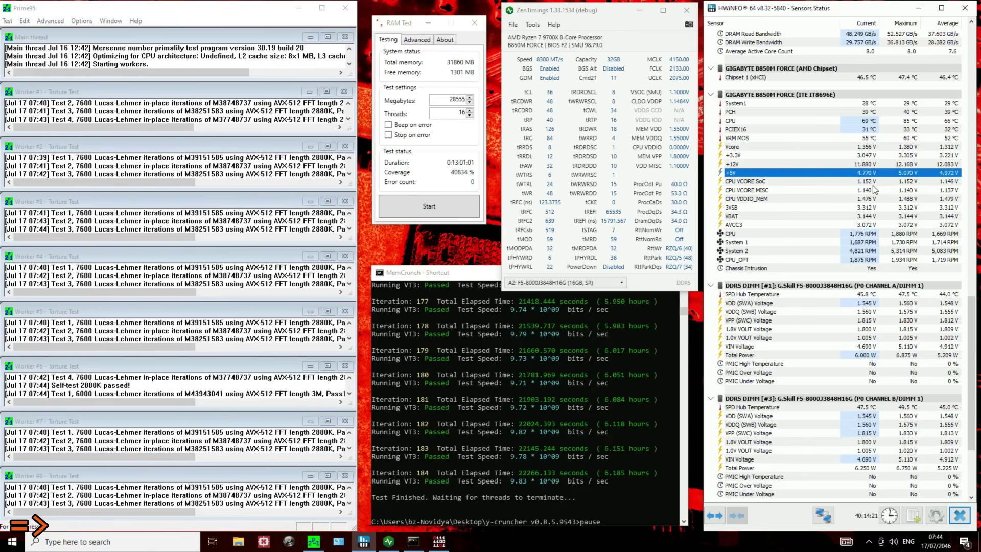
mouse_move(870, 178)
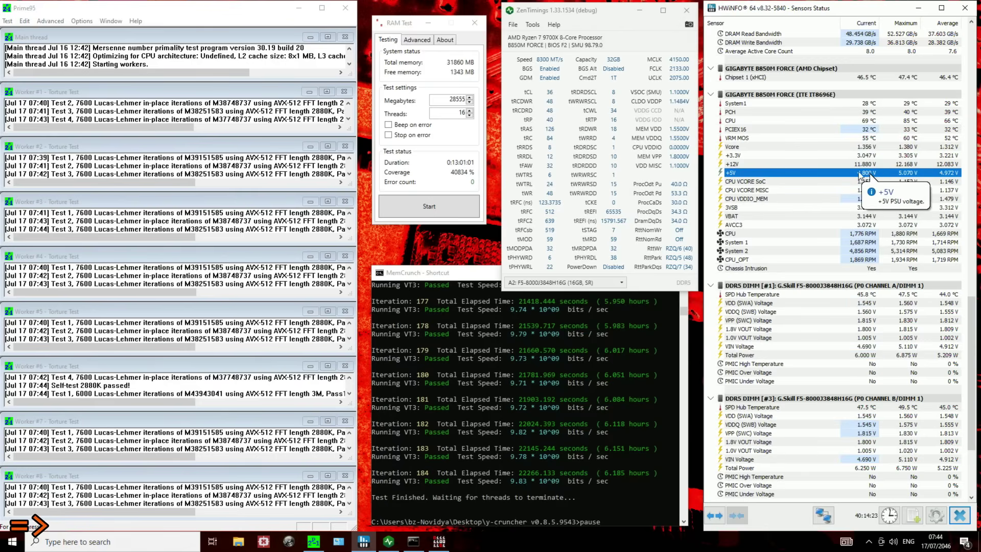
scroll(904, 134, "up", 2)
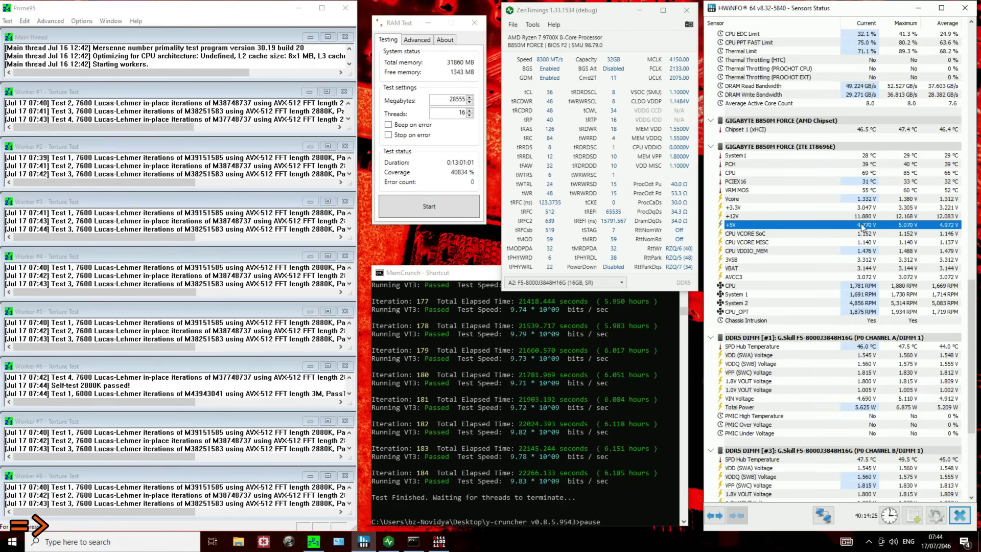
scroll(922, 230, "up", 7)
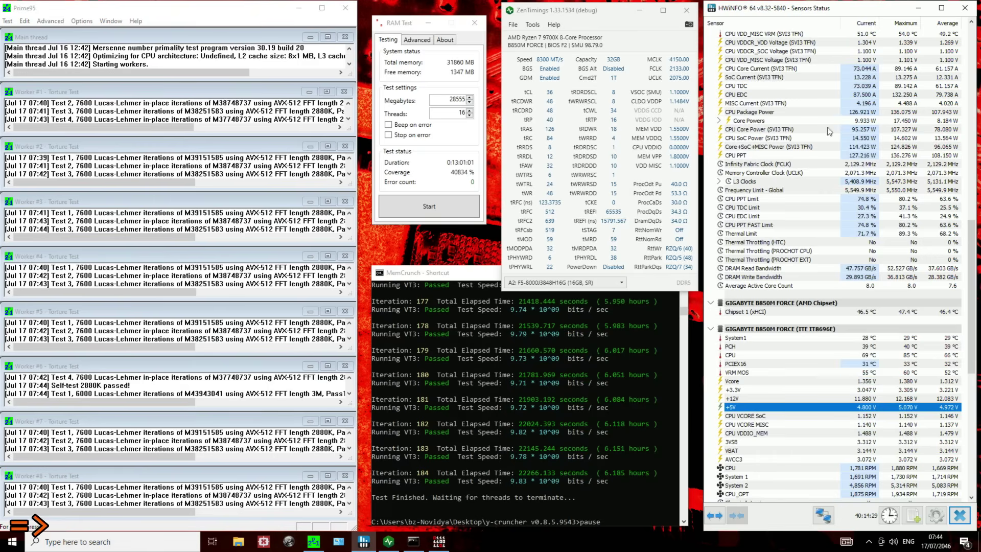
scroll(861, 126, "up", 5)
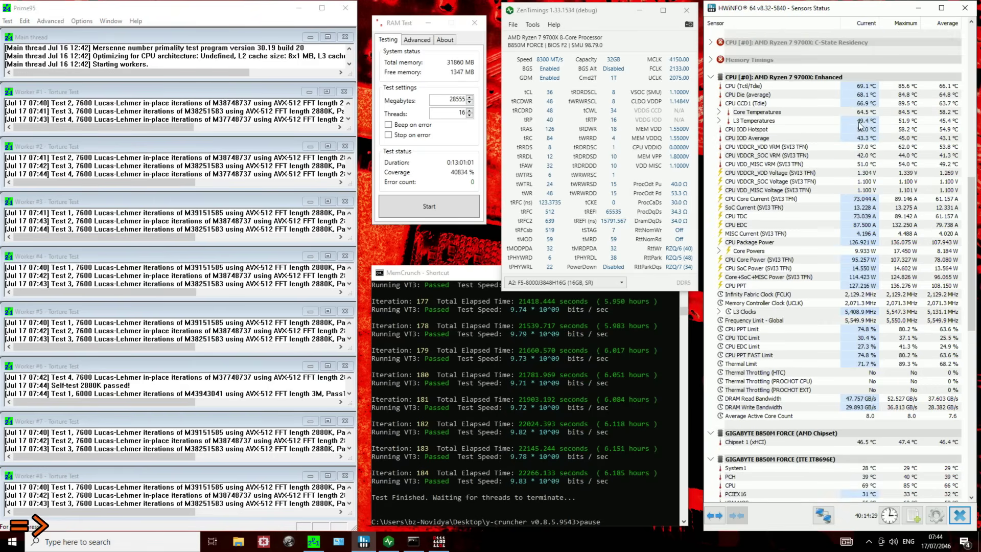
left_click(912, 87)
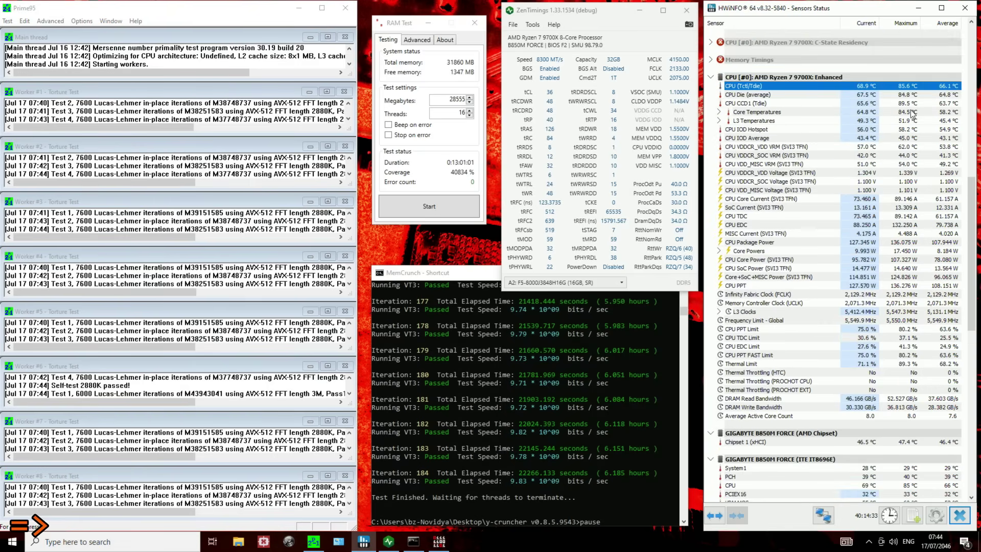
left_click(912, 104)
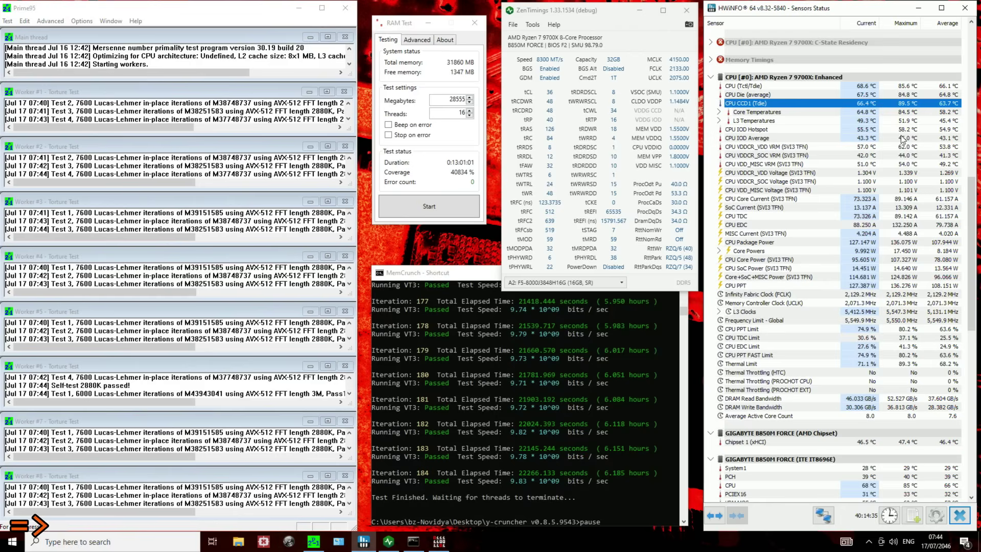
scroll(776, 217, "up", 4)
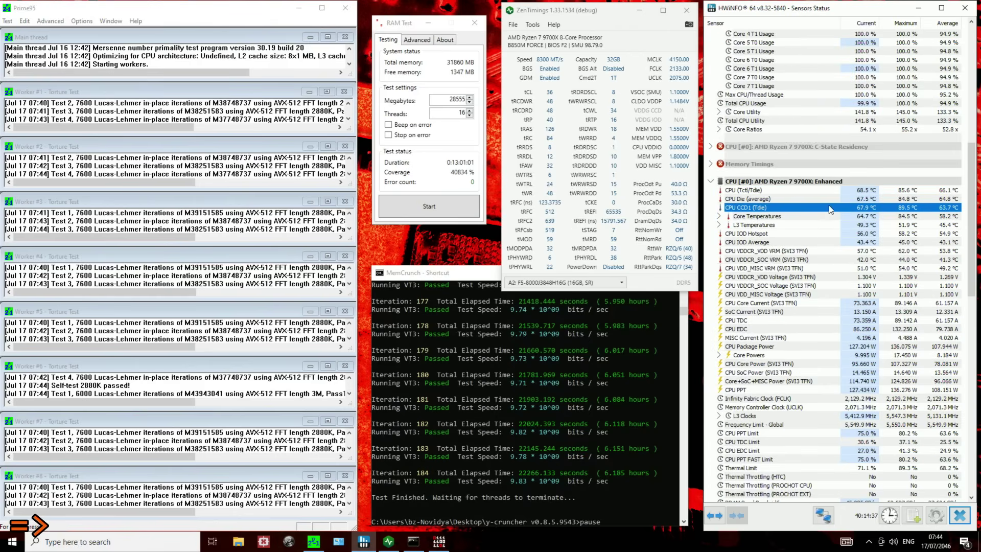
Mark the CPU Package Power reading, then stop all Prime95 torture-test workers and review the log.
left_click(851, 349)
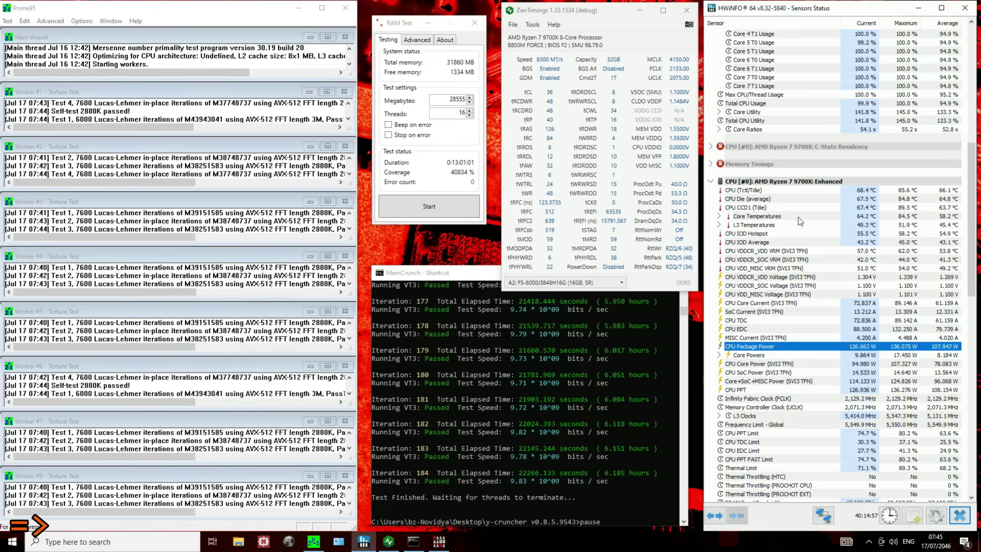
left_click(7, 21)
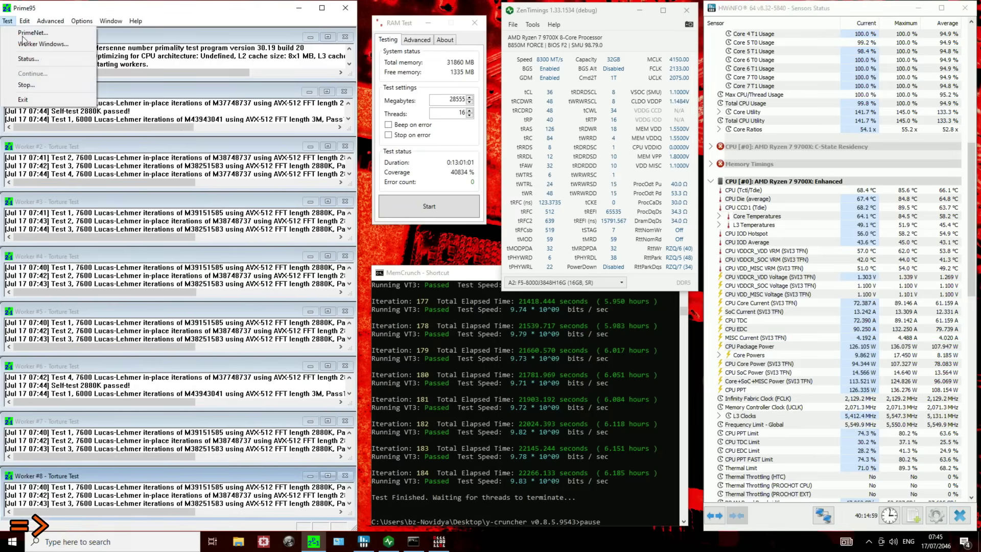
left_click(26, 85)
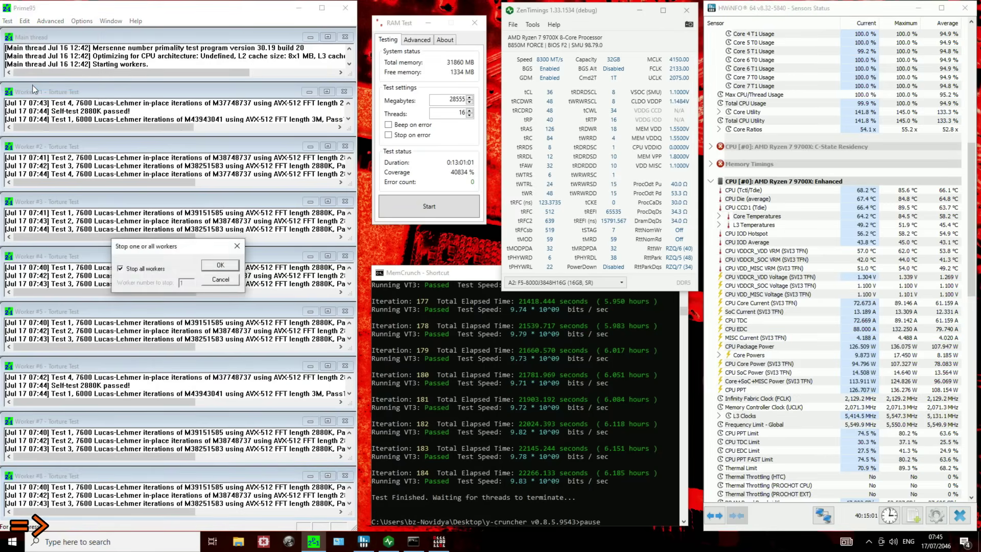
left_click(221, 265)
scroll(870, 249, "up", 4)
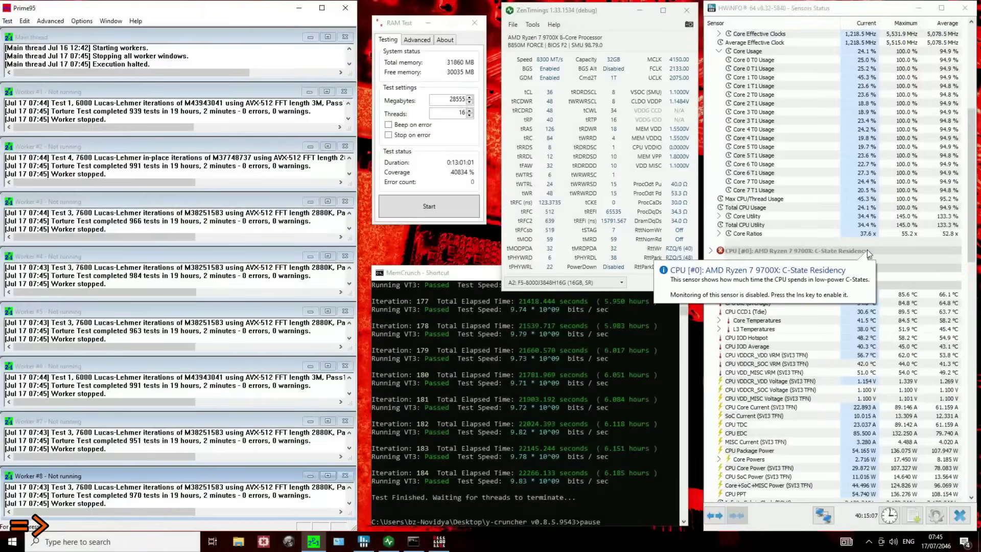
scroll(872, 142, "up", 4)
scroll(872, 142, "up", 6)
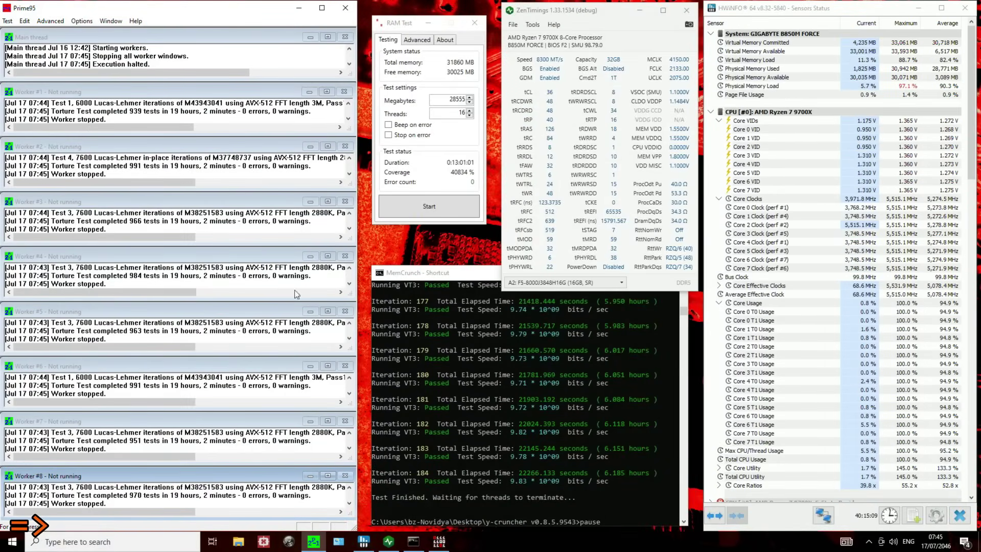
Restart the PC from the Start button's Shut down or sign out menu to reach the BIOS.
right_click(10, 540)
mouse_move(102, 510)
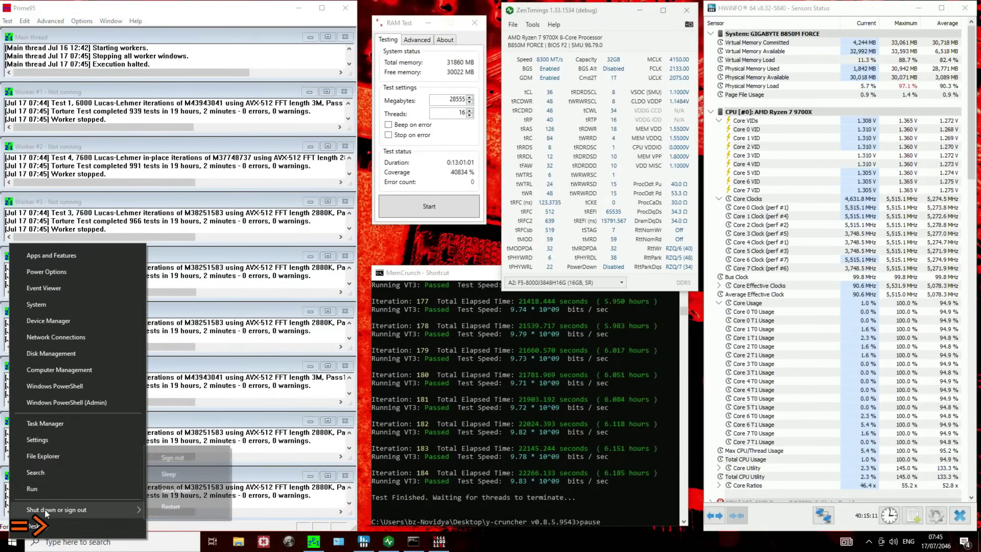
left_click(171, 507)
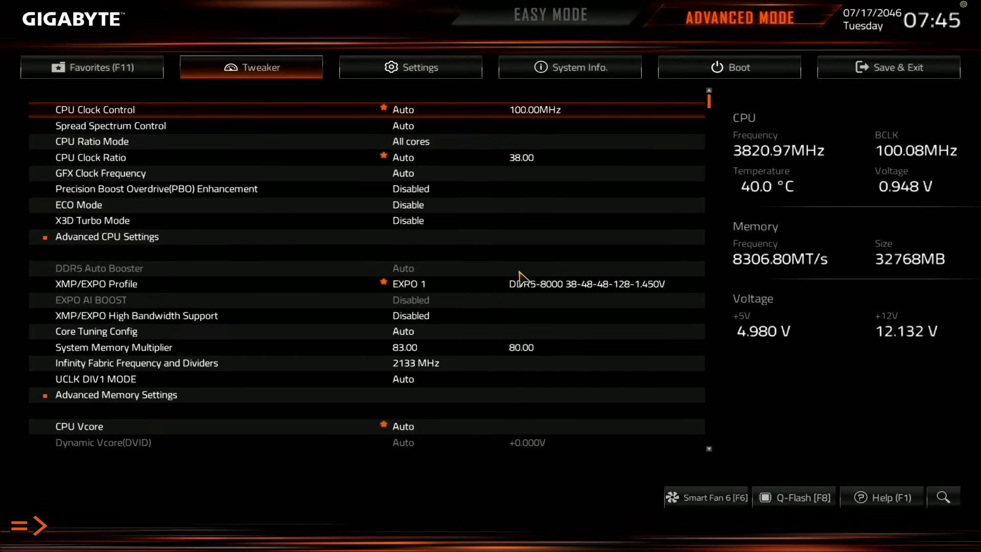
Review the VCORE SOC, DDR_VDD and DDR_VDDQ voltage settings.
key("Down")
key("Down")
key("Down")
key("Down")
key("Down")
key("Down")
key("Down")
key("Down")
key("Down")
key("Down")
key("Down")
key("Down")
key("Down")
key("Down")
key("Down")
key("Down")
key("Down")
key("Down")
key("Down")
key("Down")
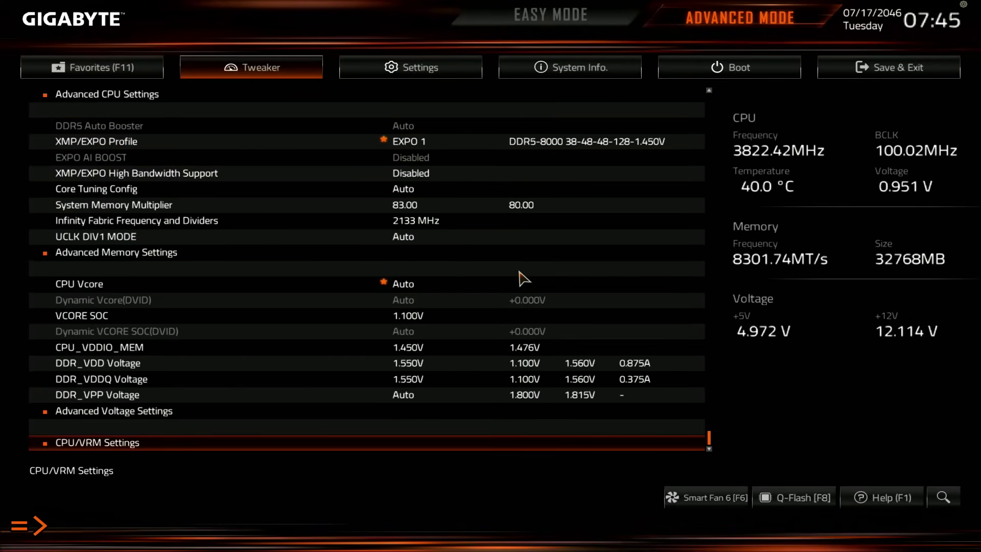
key("Up")
key("Up")
key("Up")
key("Up")
key("Up")
key("Up")
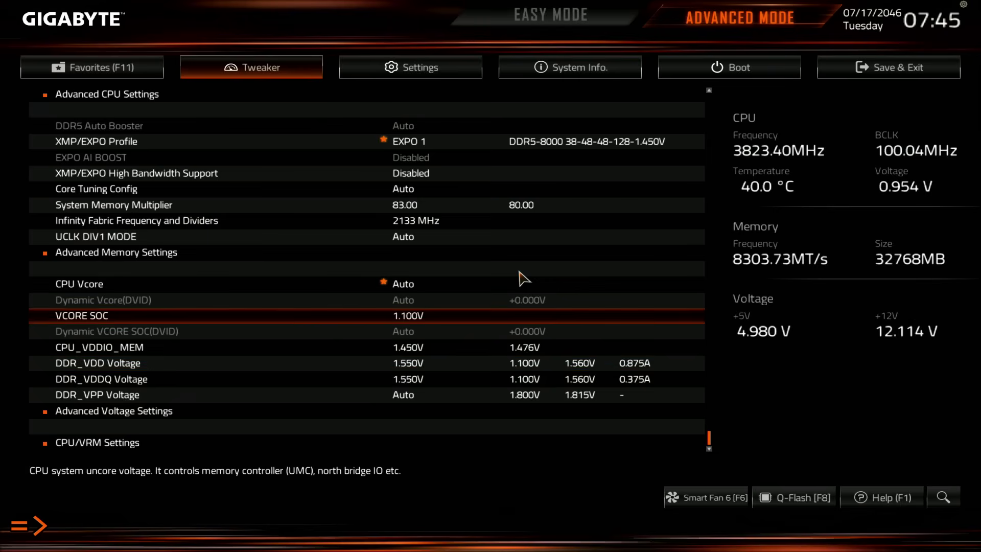
key("Up")
key("Down")
key("Down")
key("Down")
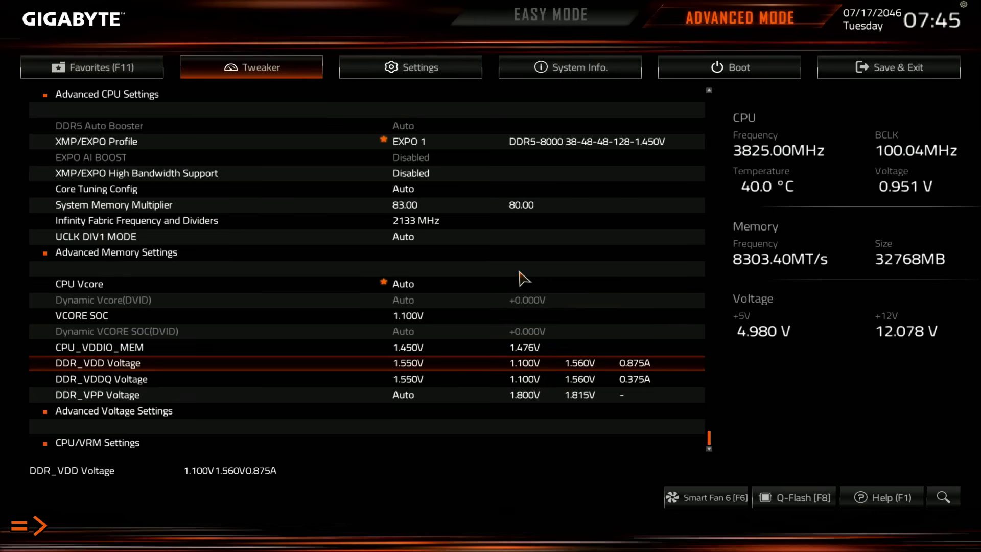
key("Down")
key("Up")
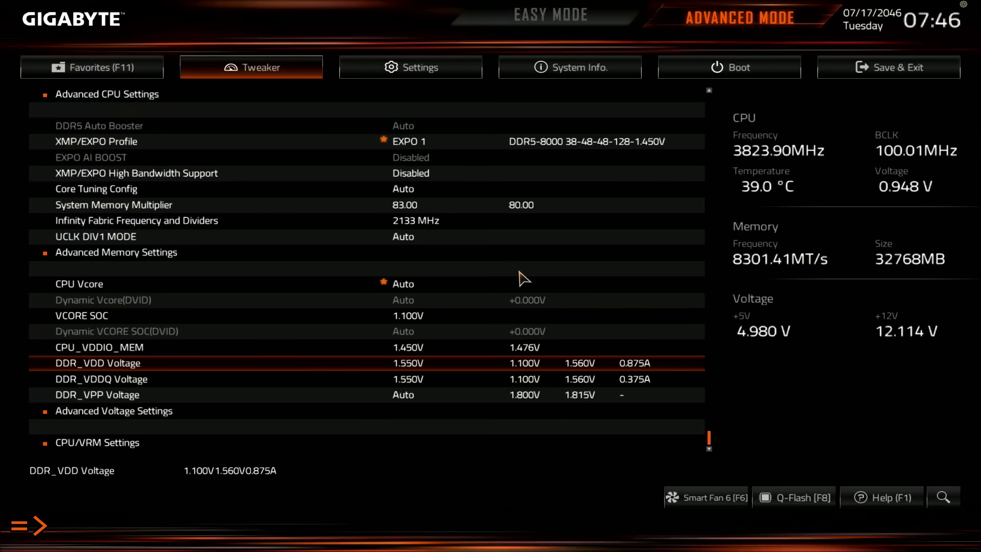
Open Advanced Voltage Settings and check VDDP Voltage at 1.150V and the VDDG entry.
key("Down")
key("Down")
key("Down")
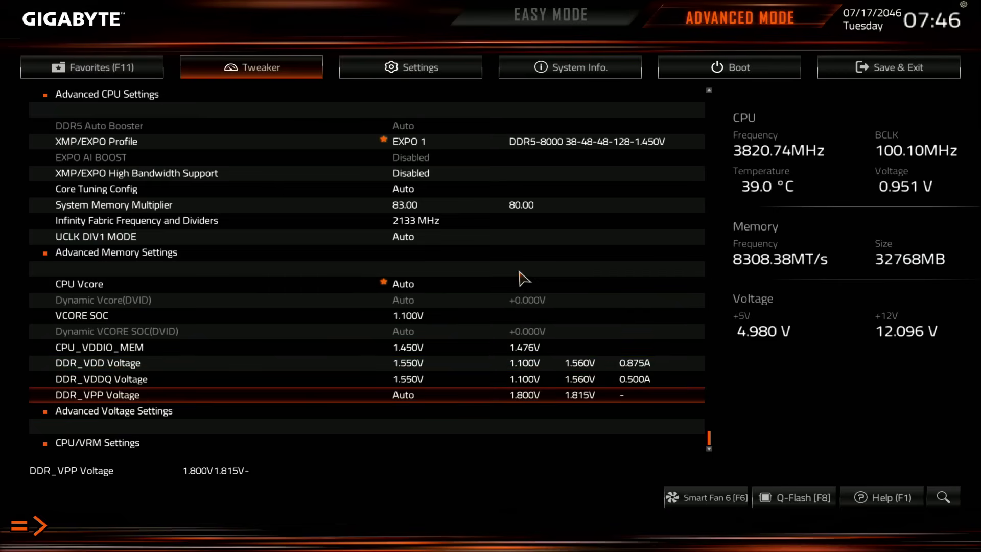
key("Return")
key("Down")
key("Up")
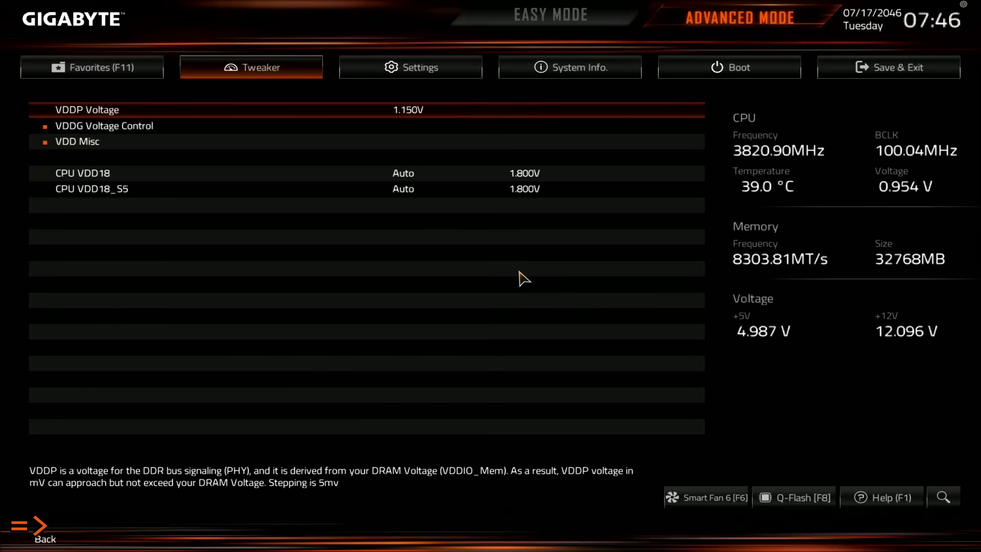
Leave the advanced voltages and browse the DDR_VDDQ Voltage and UCLK DIV1 MODE settings.
key("Escape")
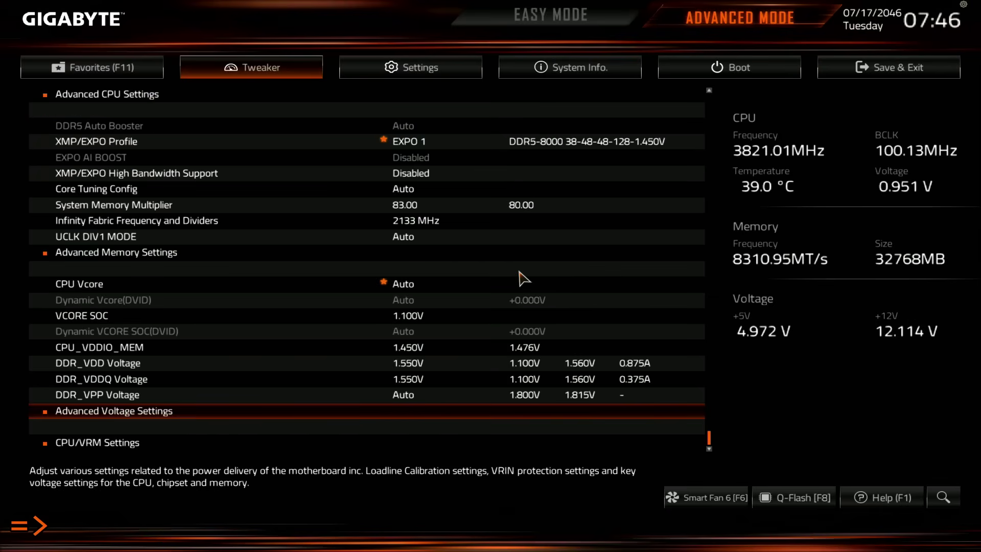
key("Up")
key("Up")
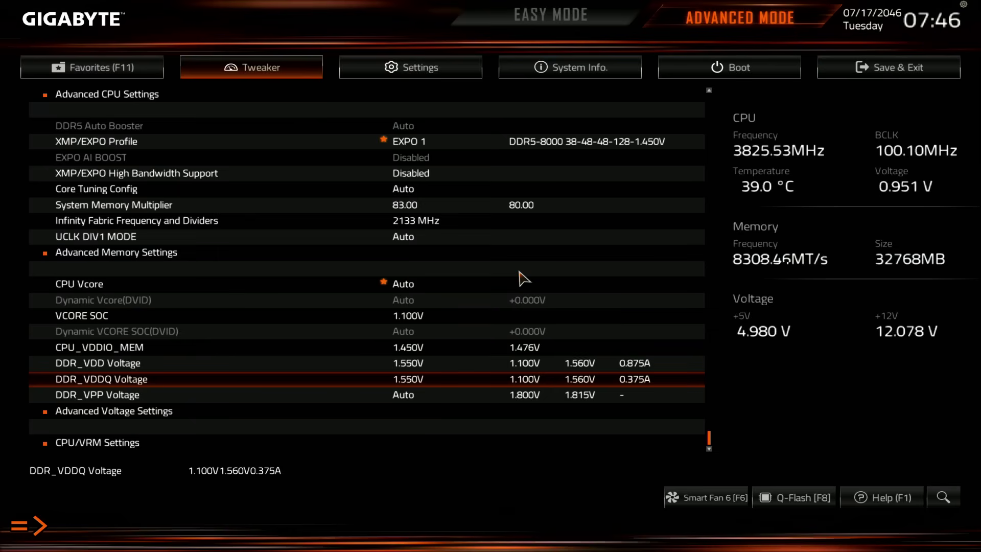
key("Up")
key("Up")
key("Up")
key("Up")
key("Up")
key("Up")
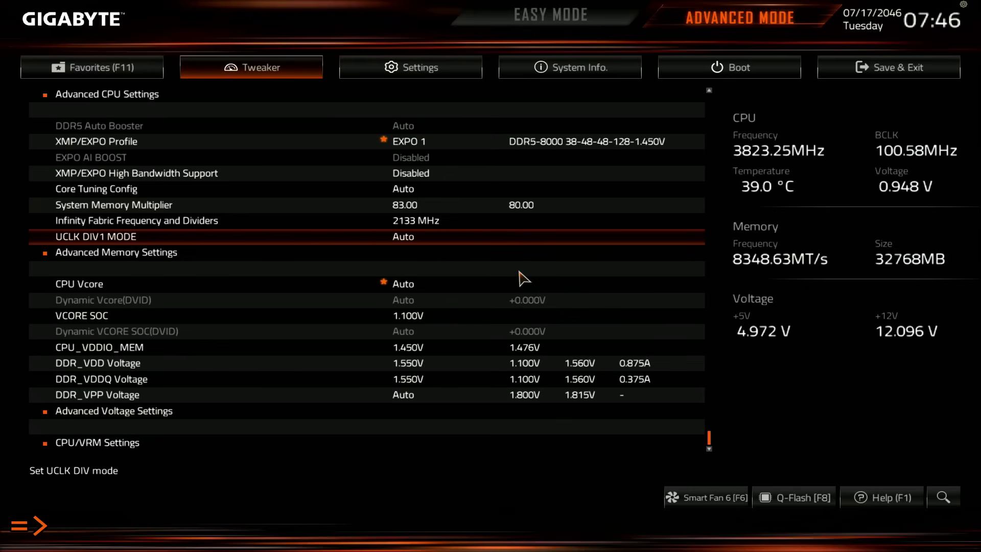
key("Down")
key("Down")
key("Down")
key("Down")
key("Down")
key("Down")
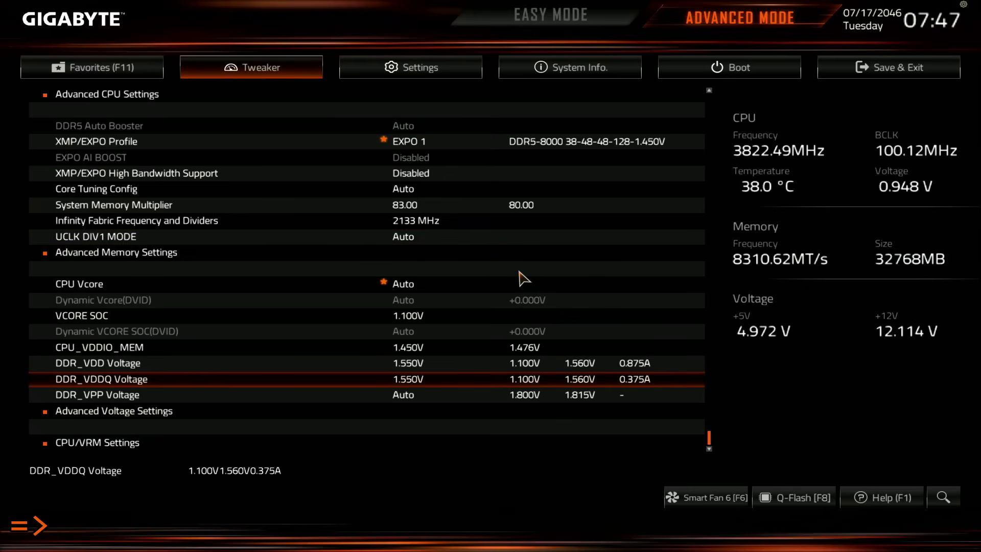
Check CPU_VDDIO_MEM, then enter the Advanced Memory Settings submenu.
key("Up")
key("Up")
key("Up")
key("Up")
key("Up")
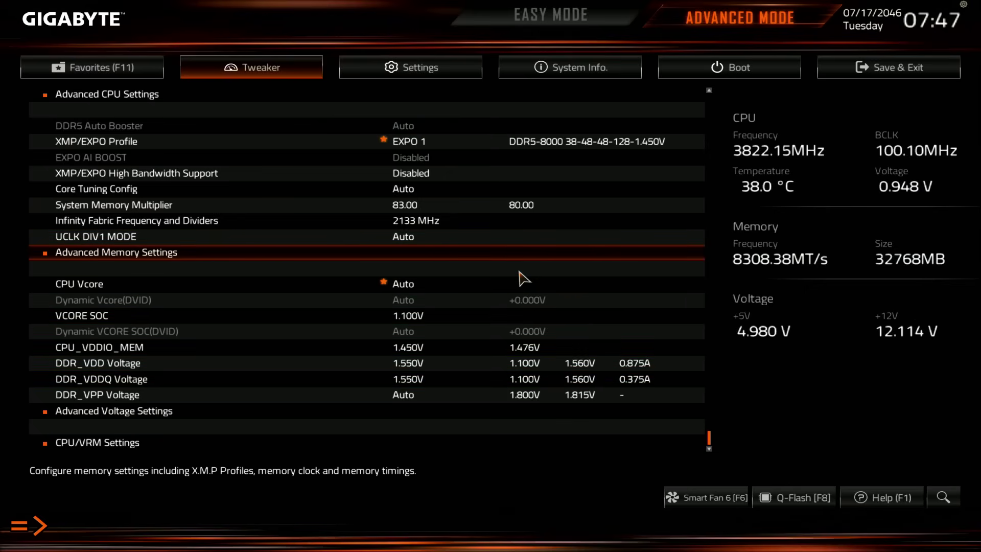
key("Down")
key("Down")
key("Down")
key("Down")
key("Down")
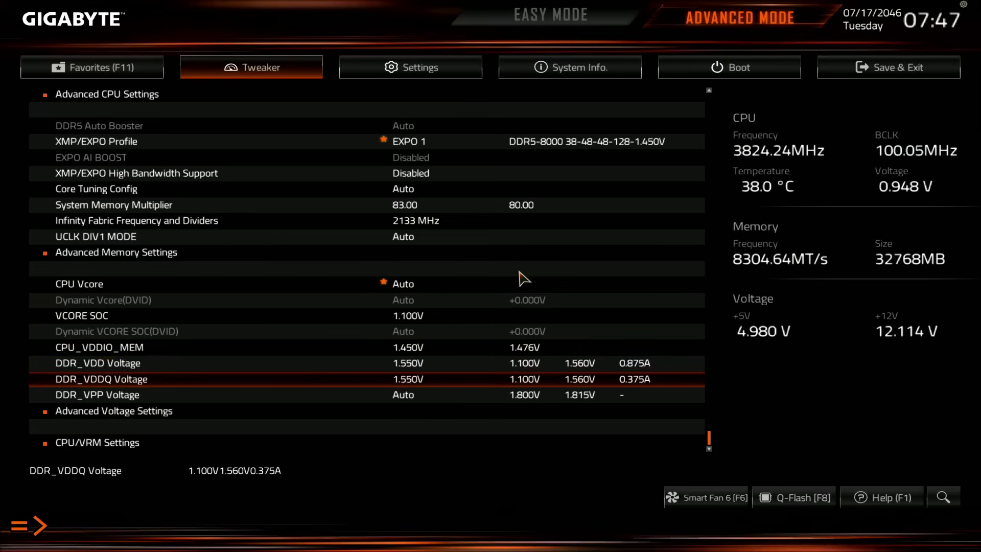
key("Up")
key("Up")
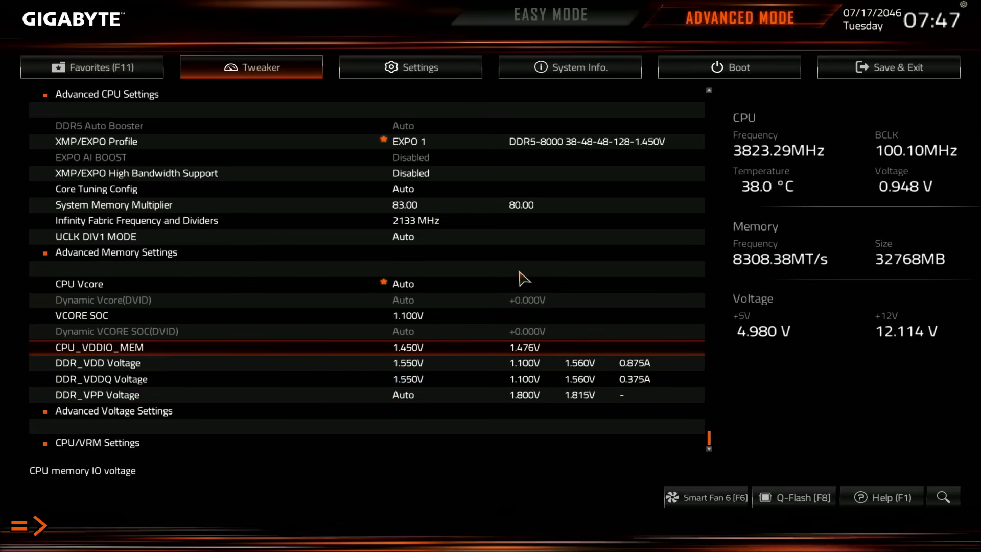
key("Up")
key("Up")
key("Up")
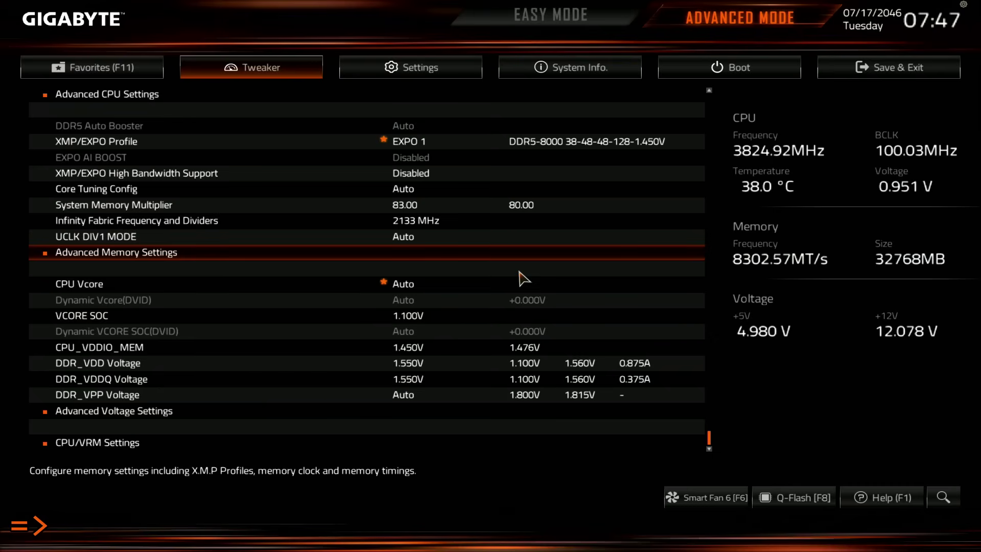
key("Return")
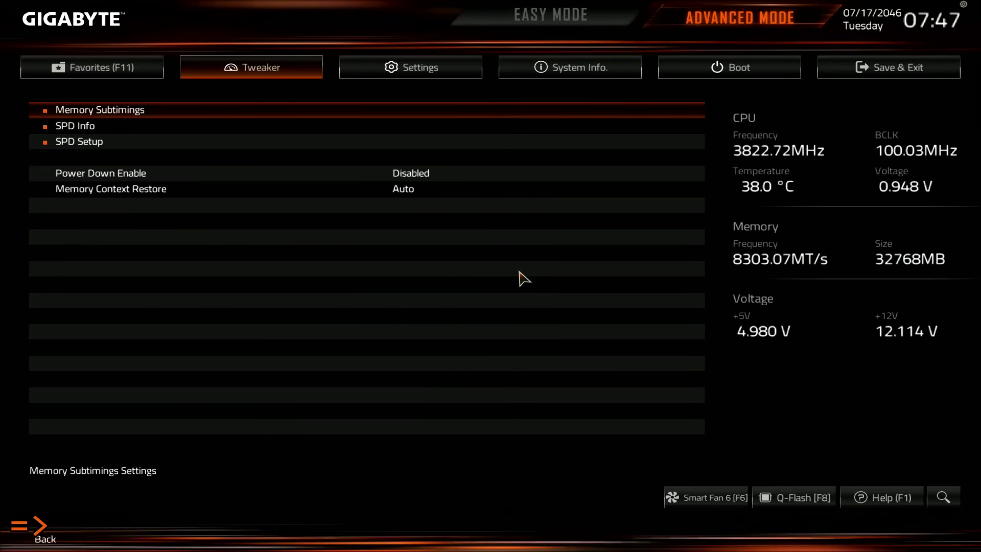
Open Memory Subtimings and move from CAS Latency 36 to tRCD 48.
key("Return")
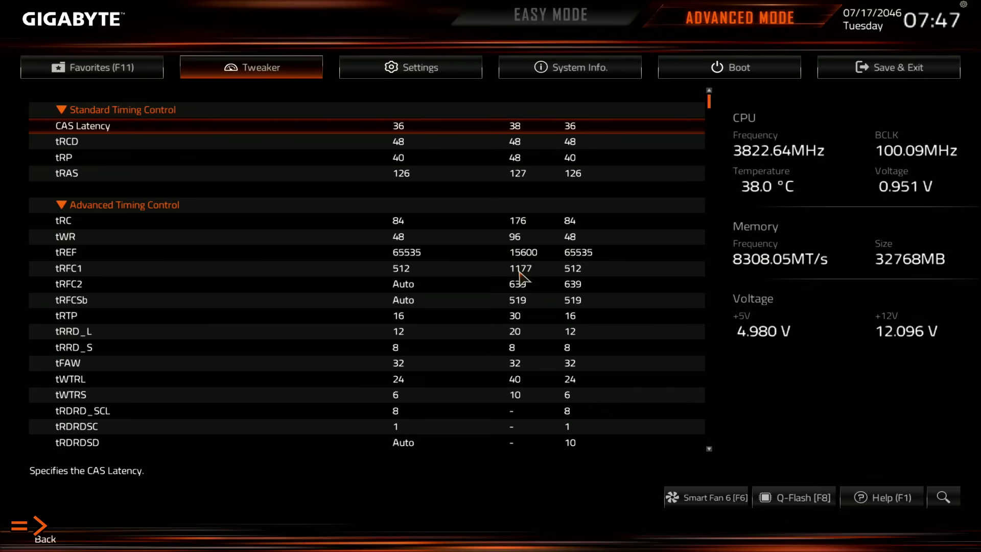
key("Down")
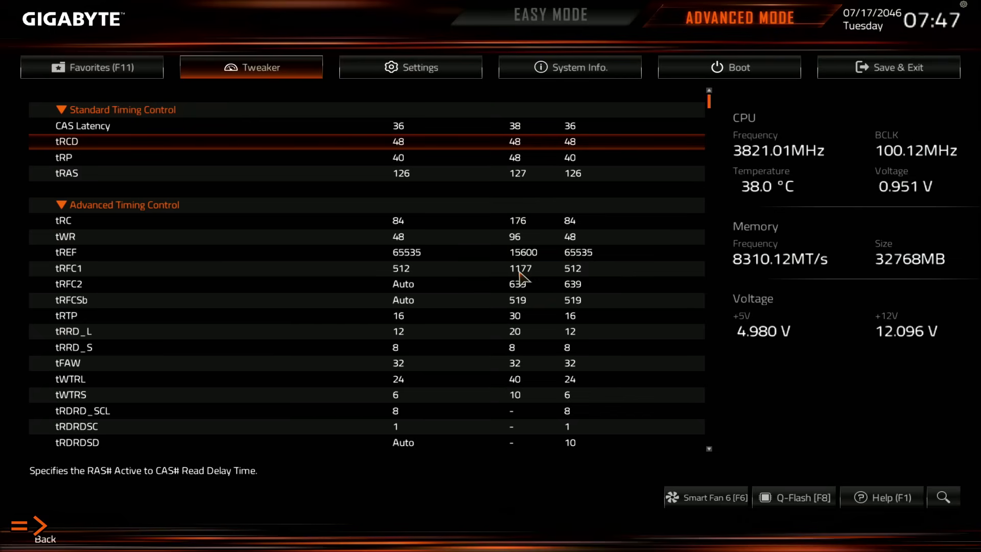
Look into AMD Overclocking on the Settings tab, accepting its warning, then return to Tweaker.
key("Right")
key("Down")
key("Down")
key("Down")
key("Down")
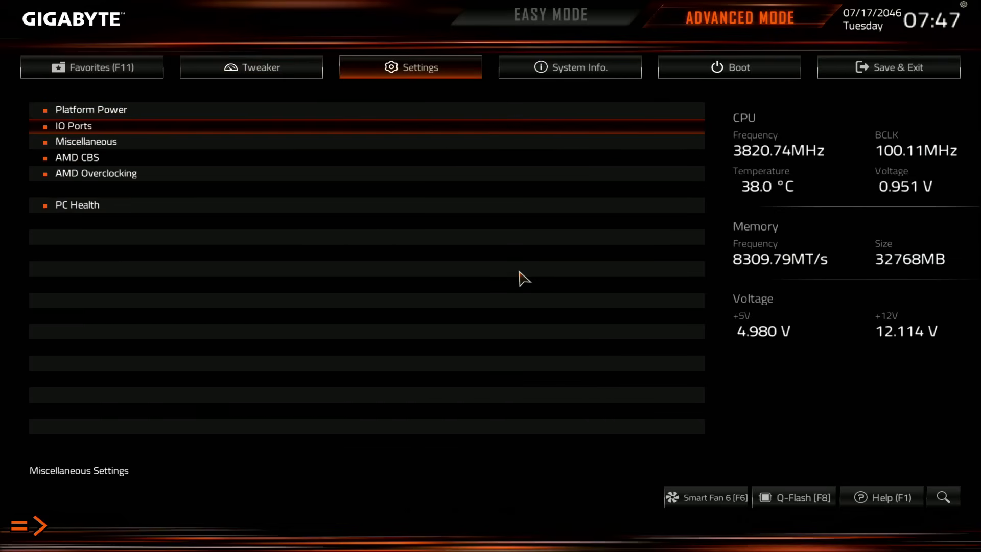
key("Return")
key("Return")
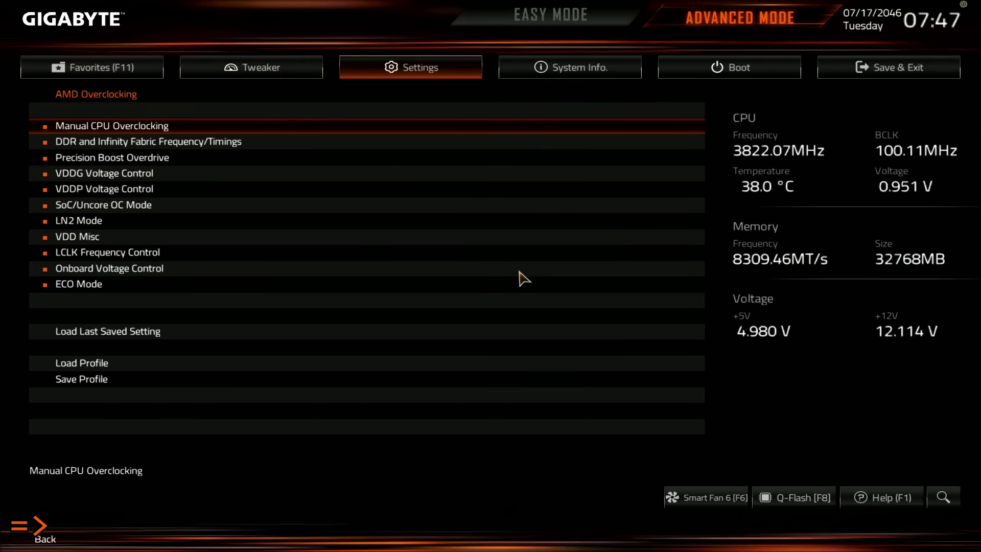
key("Down")
key("Down")
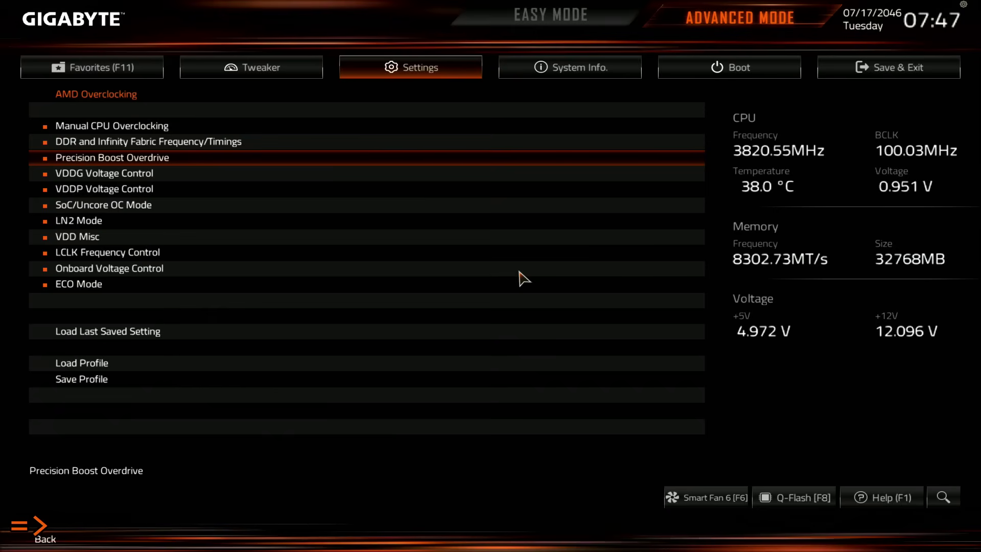
key("Left")
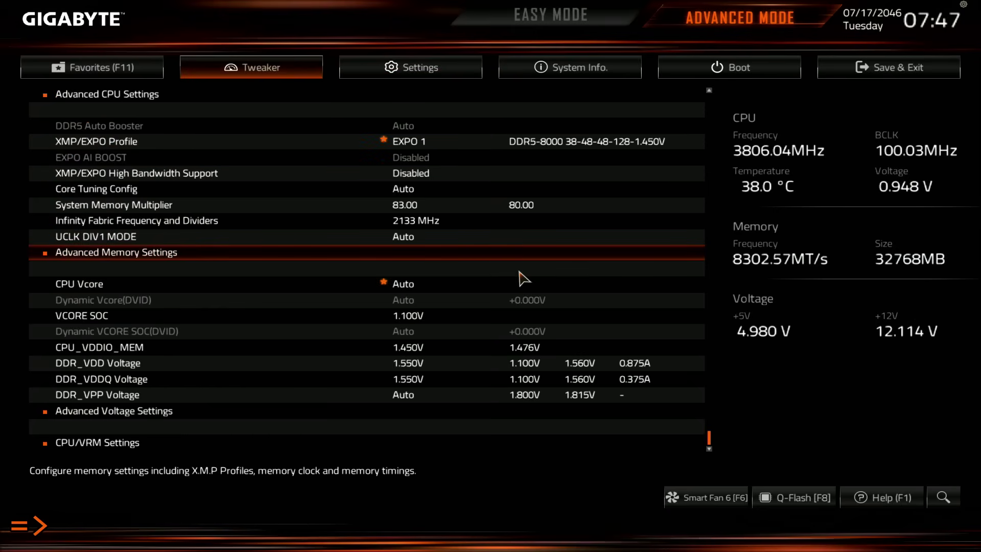
Reopen Memory Subtimings and step through tRCD, tRP, tRAS, tWR and tRC 84.
key("Return")
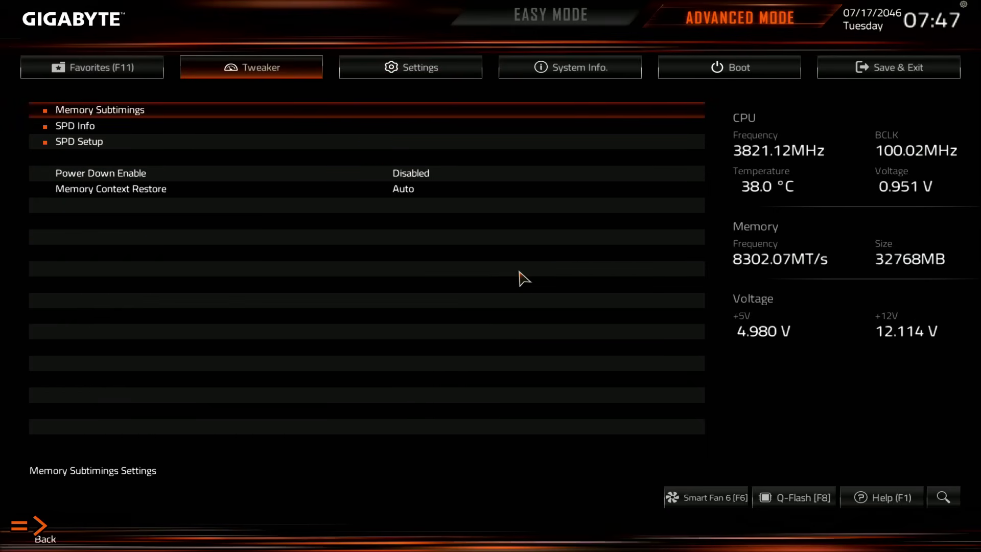
key("Return")
key("Down")
key("Down")
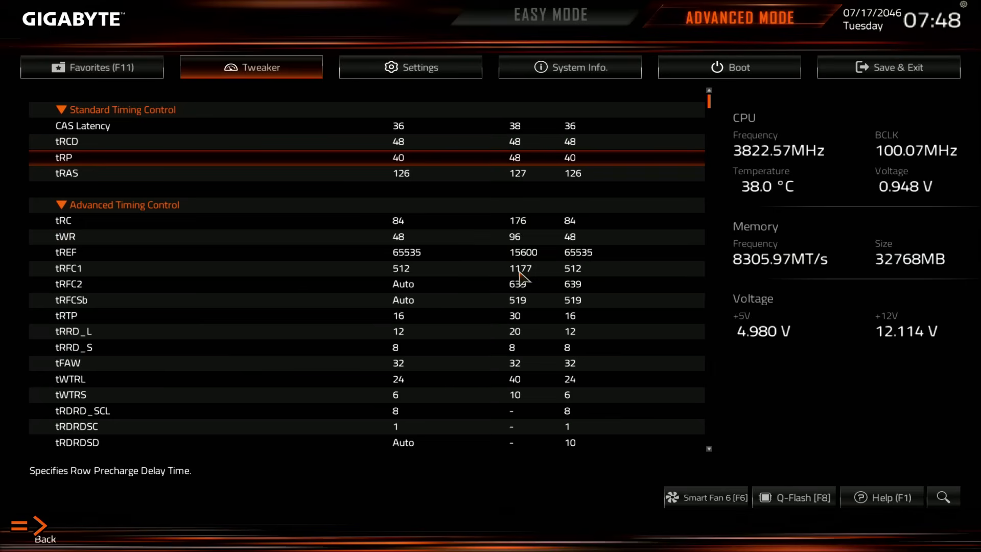
key("Down")
key("Up")
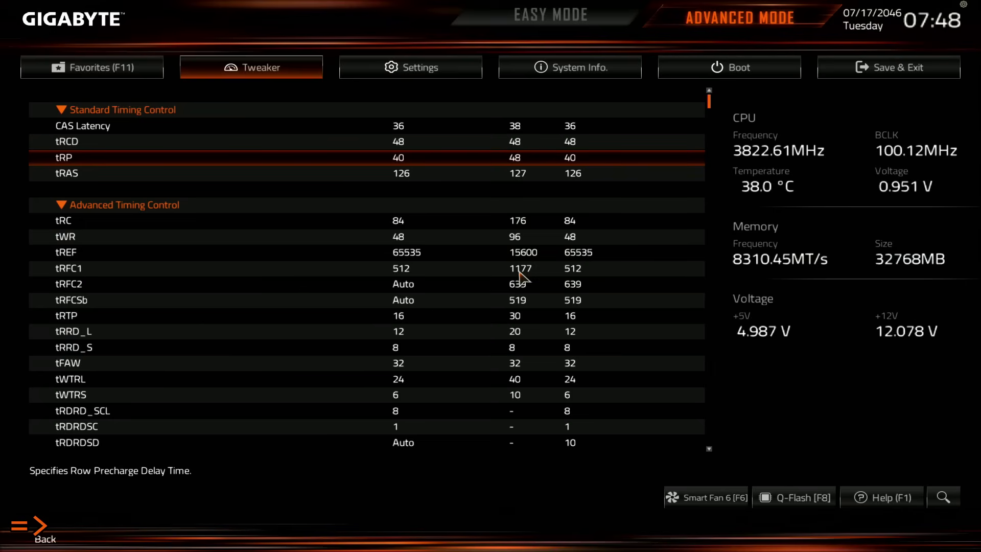
key("Up")
key("Down")
key("Down")
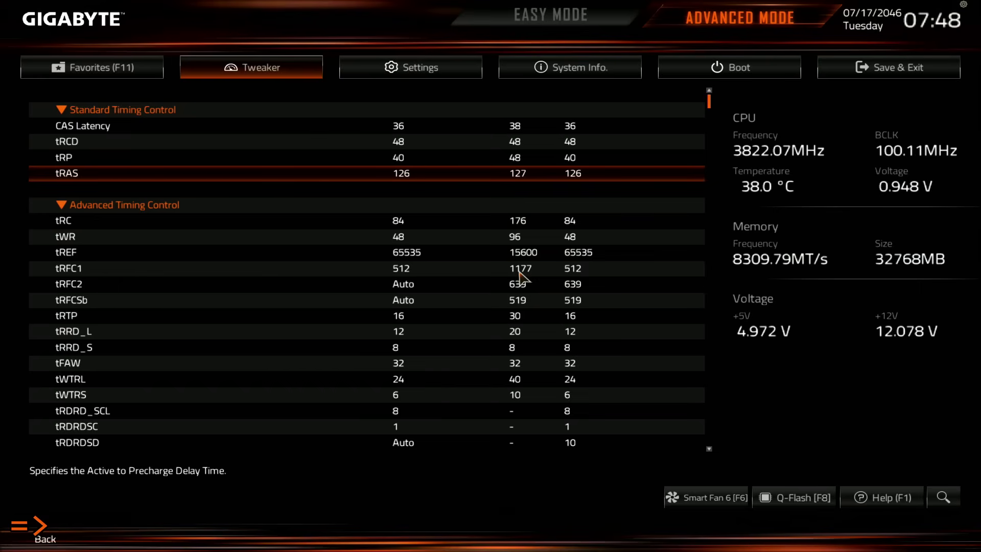
key("Down")
key("Down")
key("Down")
key("Up")
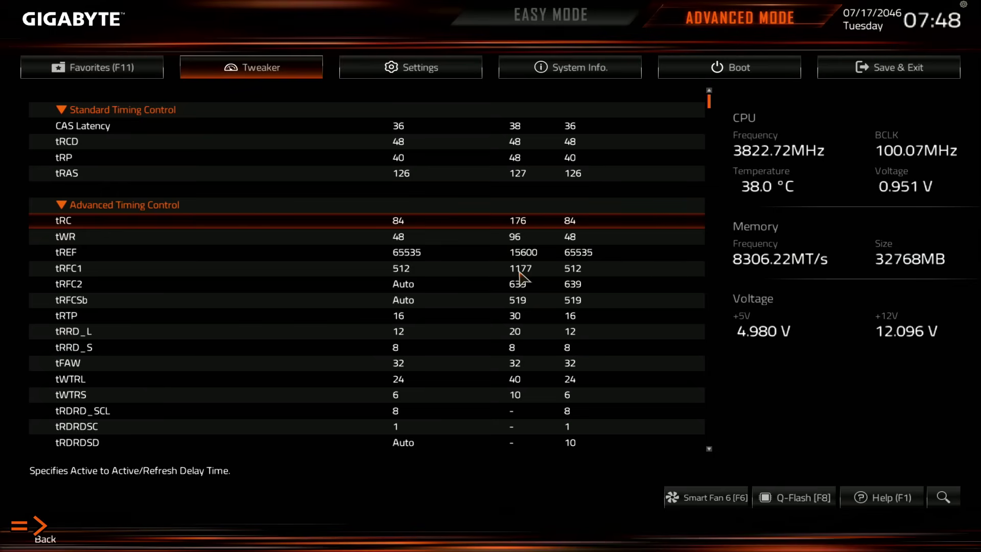
key("Down")
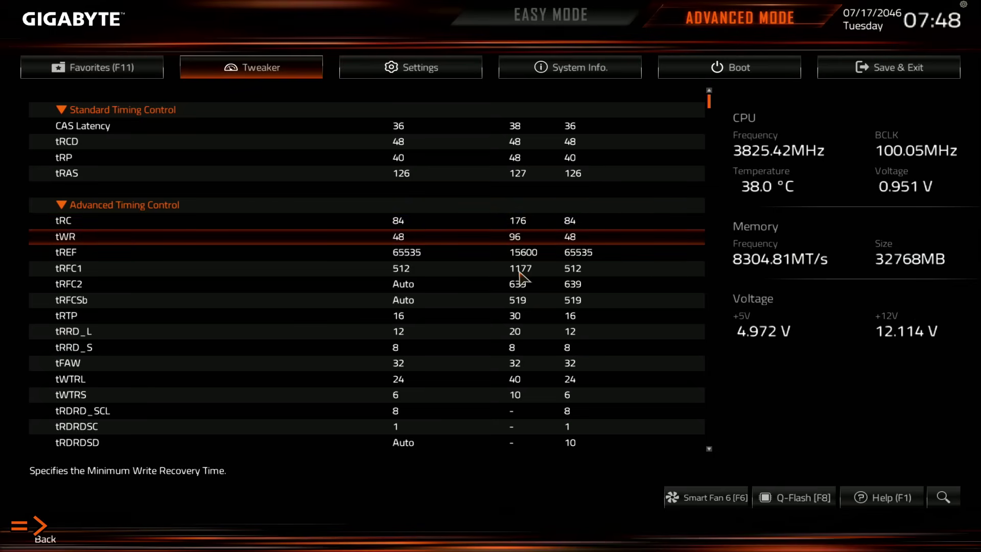
key("Up")
key("Down")
key("Up")
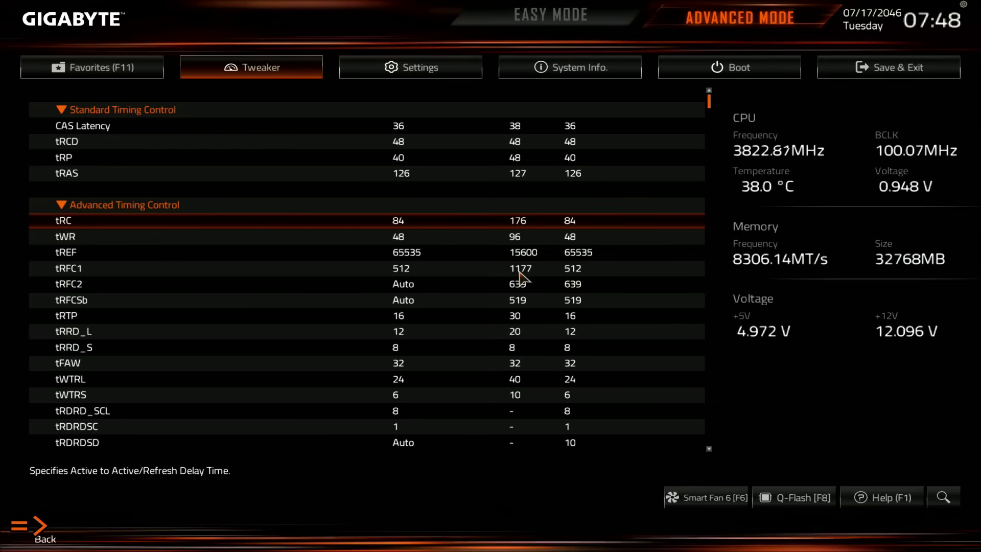
key("Down")
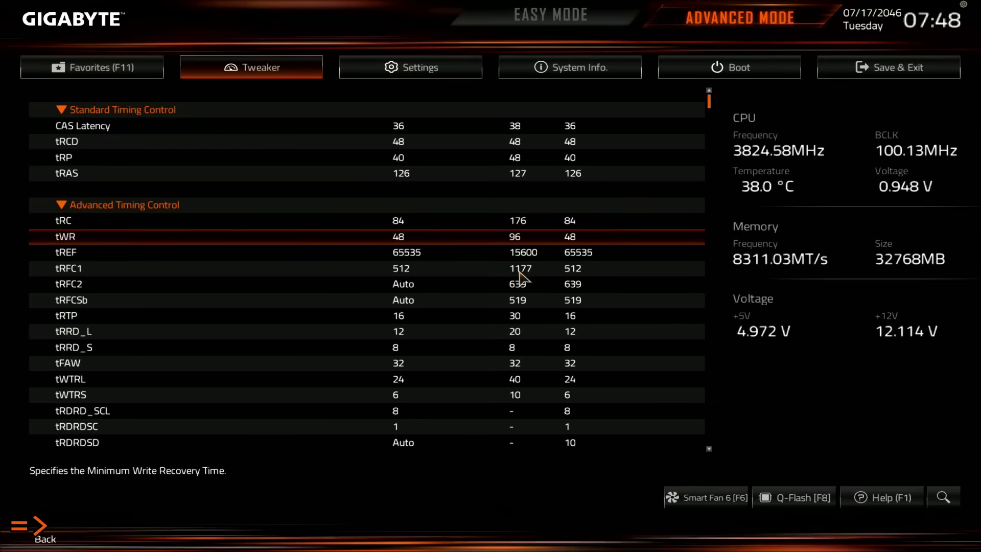
key("Down")
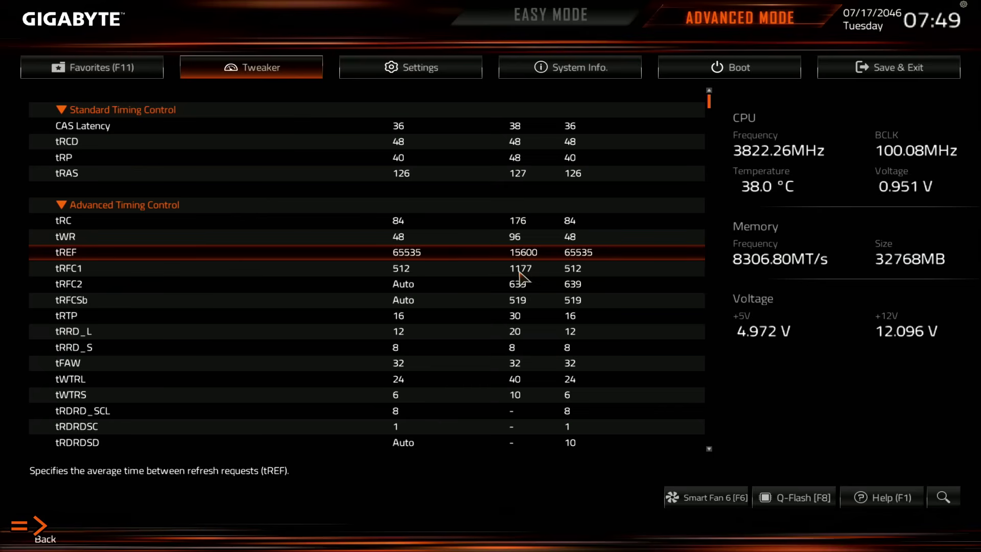
key("Down")
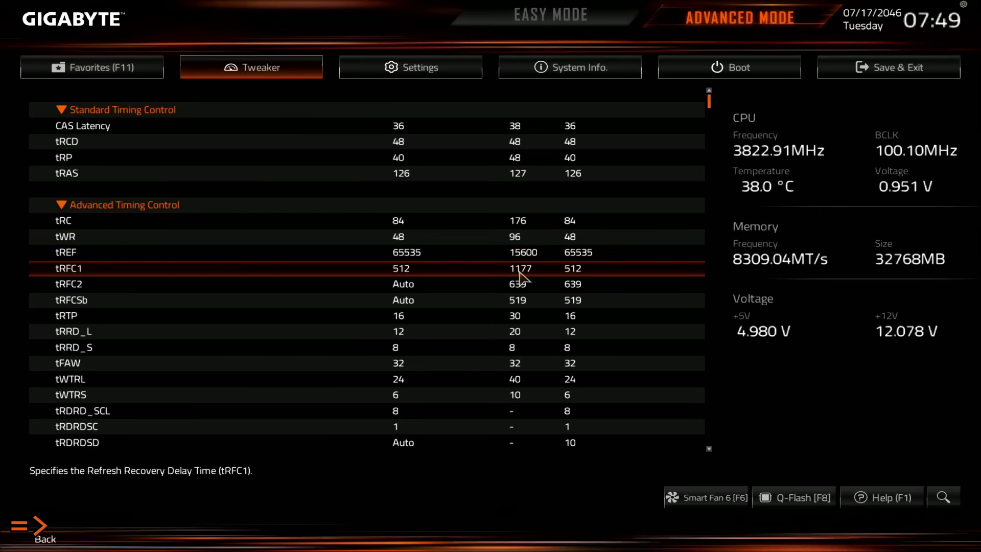
key("Down")
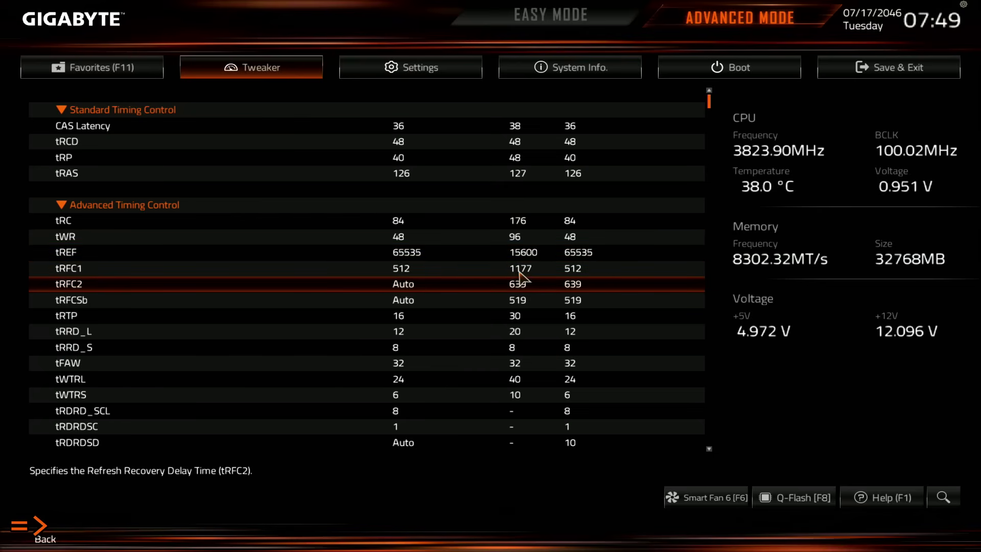
key("Down")
key("Up")
key("Up")
key("Down")
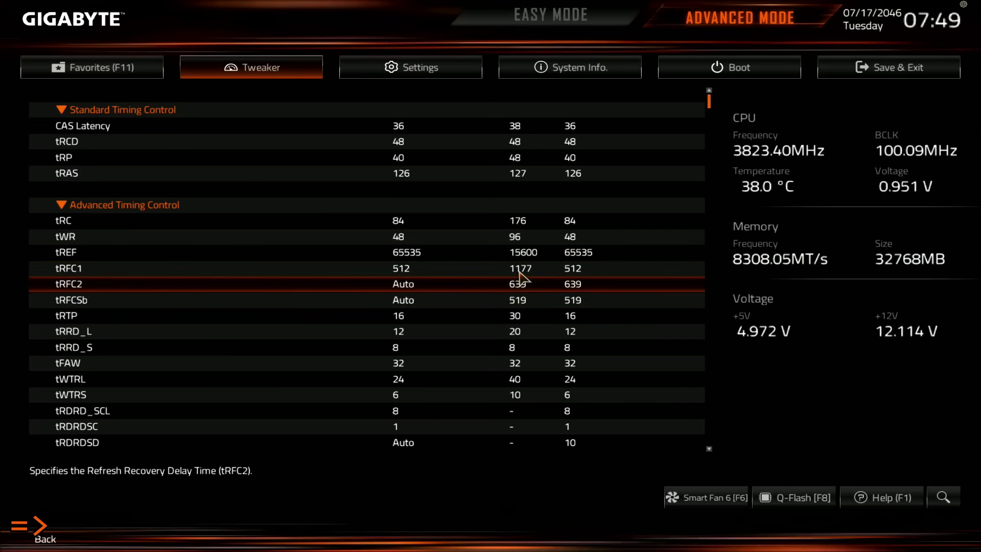
key("Down")
key("Down")
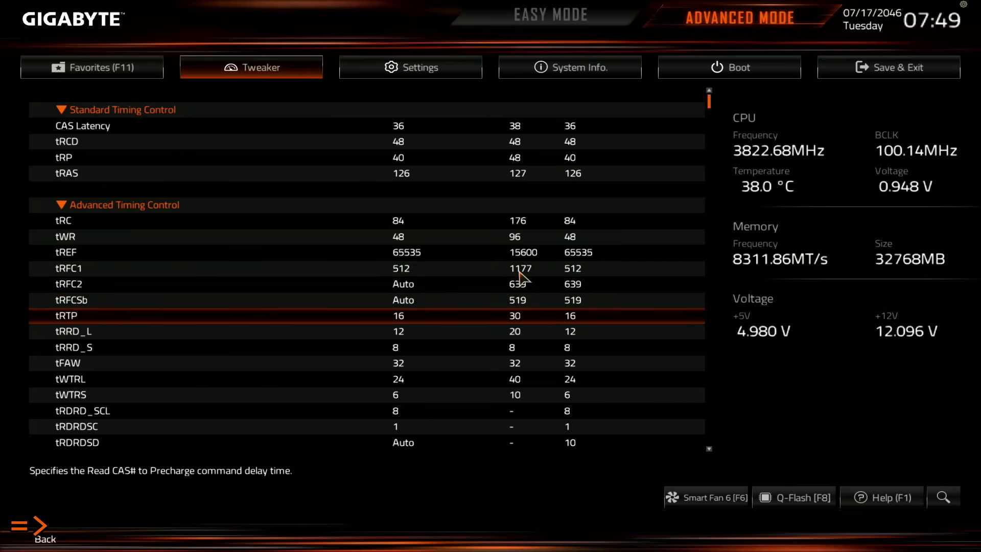
key("Down")
key("Up")
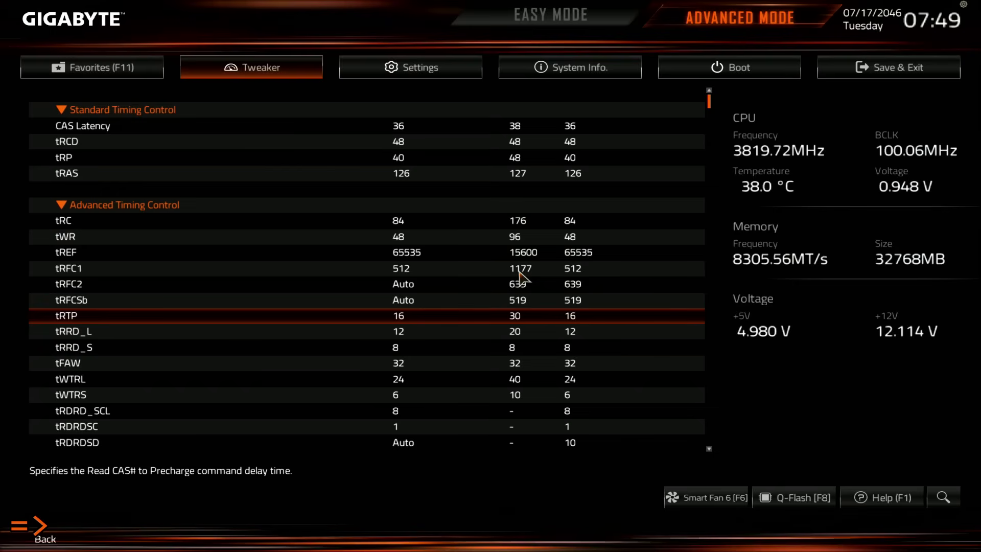
key("Down")
key("Down")
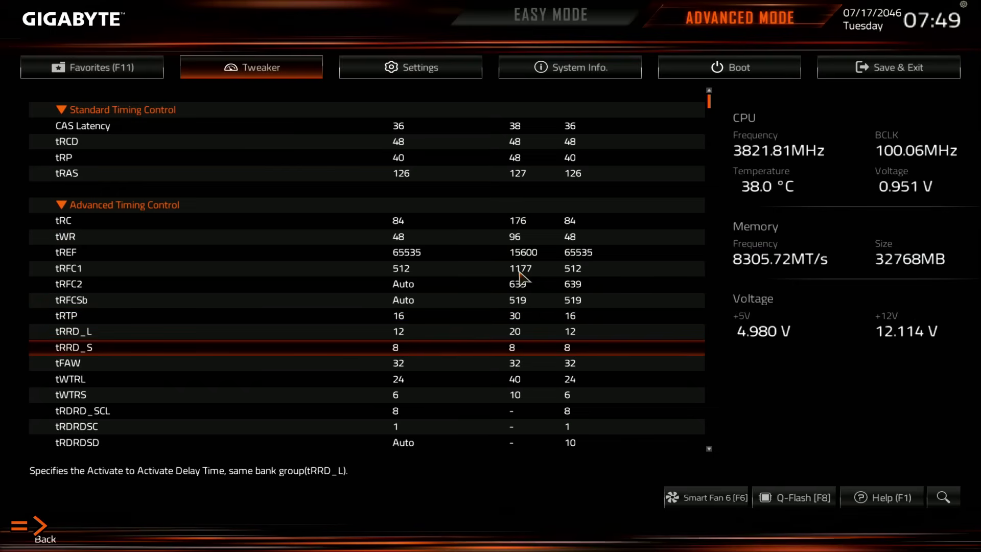
key("Up")
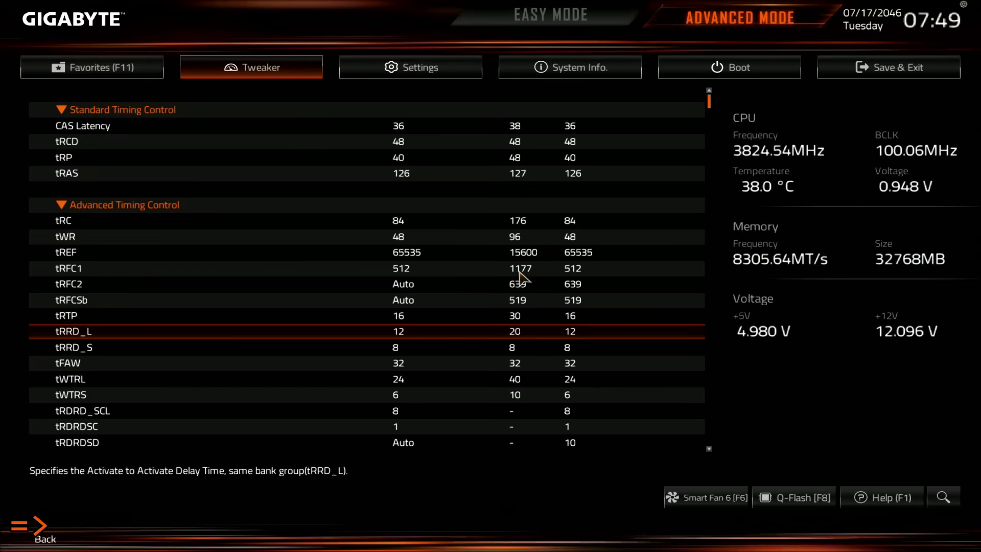
key("Down")
key("Up")
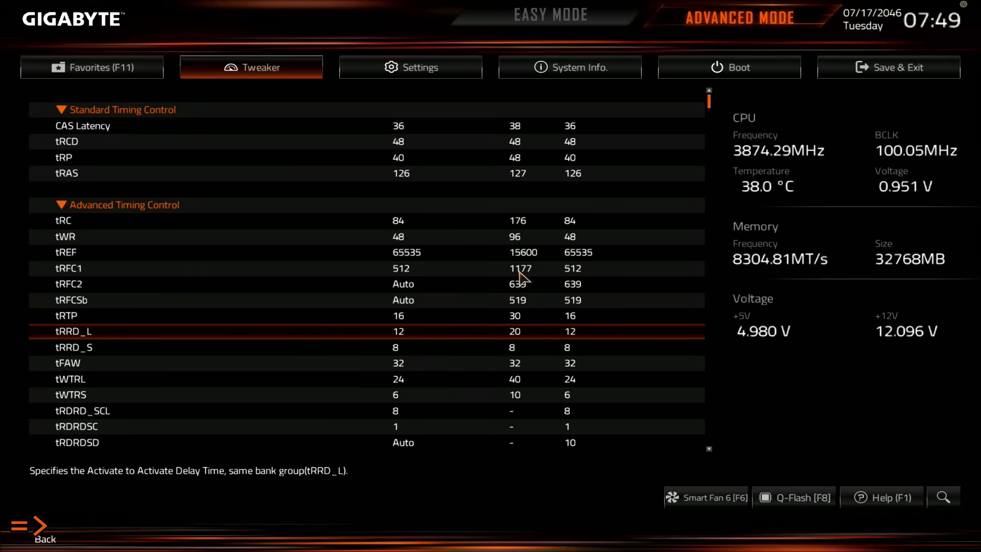
key("Down")
key("Down")
key("Down")
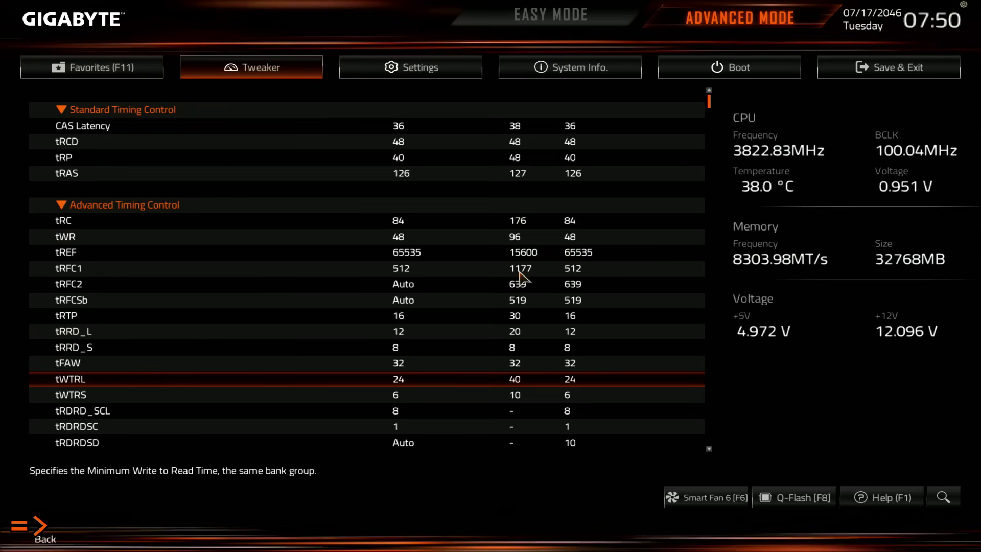
key("Up")
key("Down")
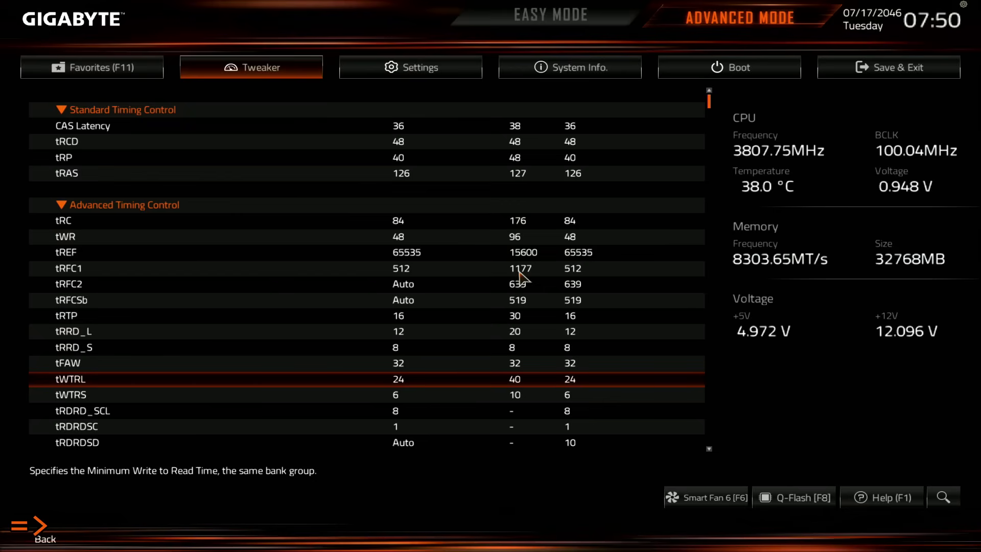
key("Down")
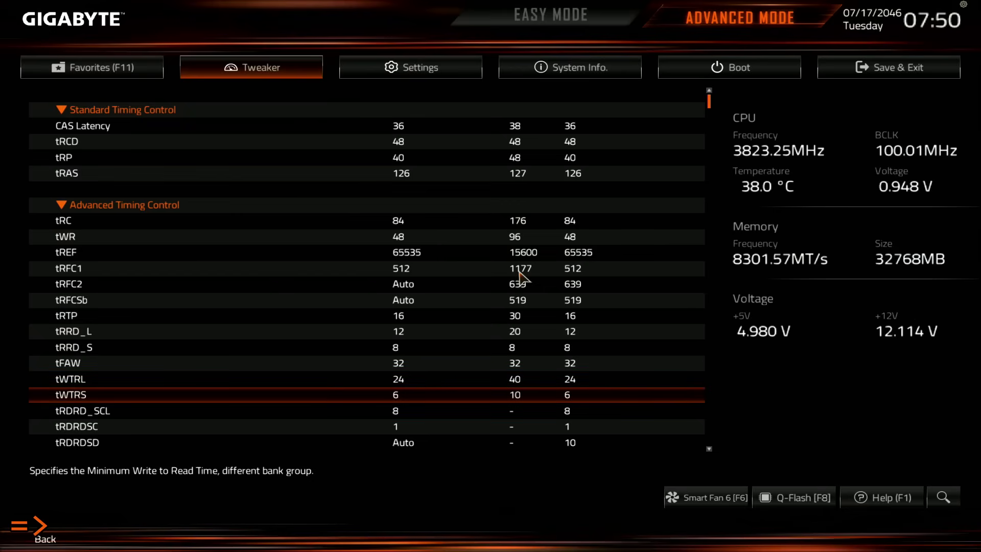
key("Down")
key("Down")
key("Down")
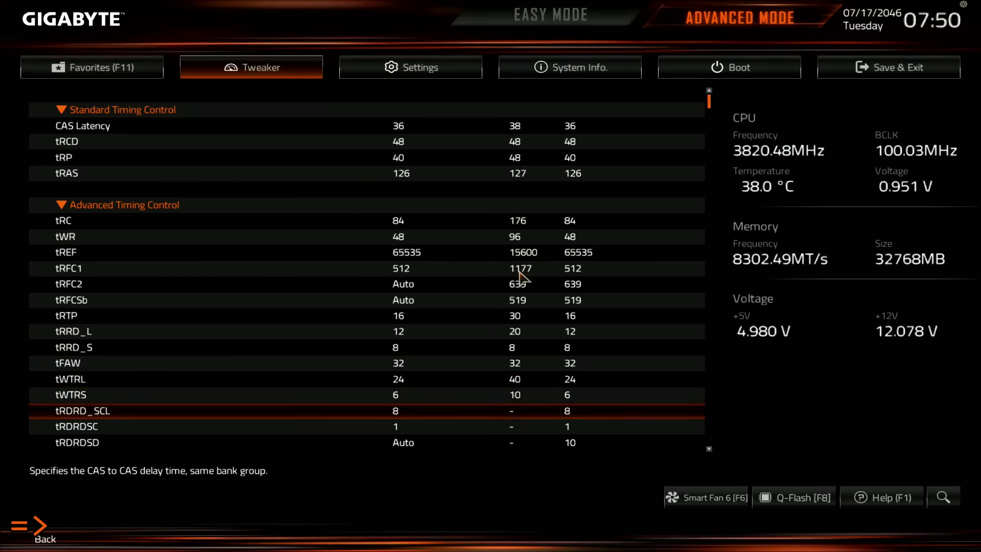
key("Down")
key("Down")
key("Down")
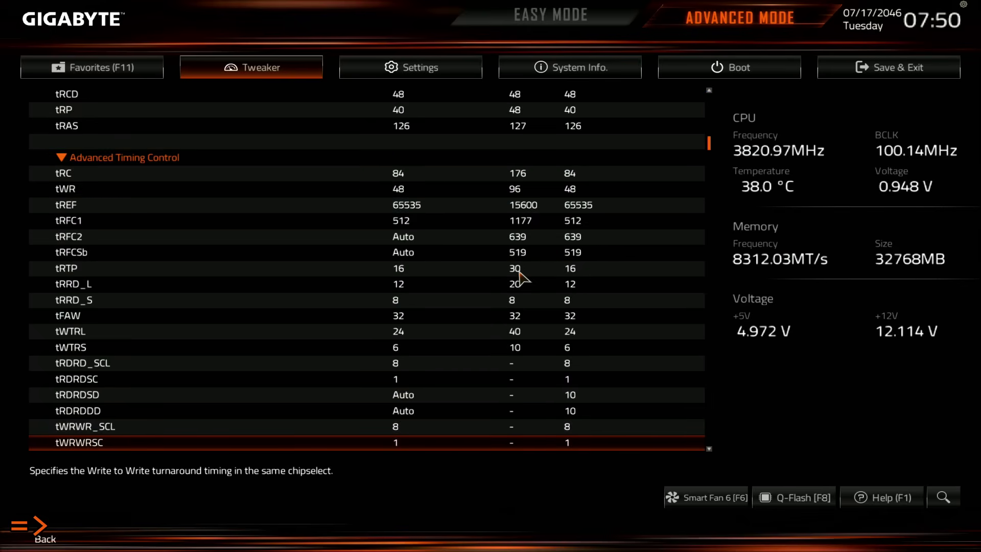
key("Up")
key("Up")
key("Up")
key("Up")
key("Up")
key("Down")
key("Down")
key("Down")
key("Down")
key("Down")
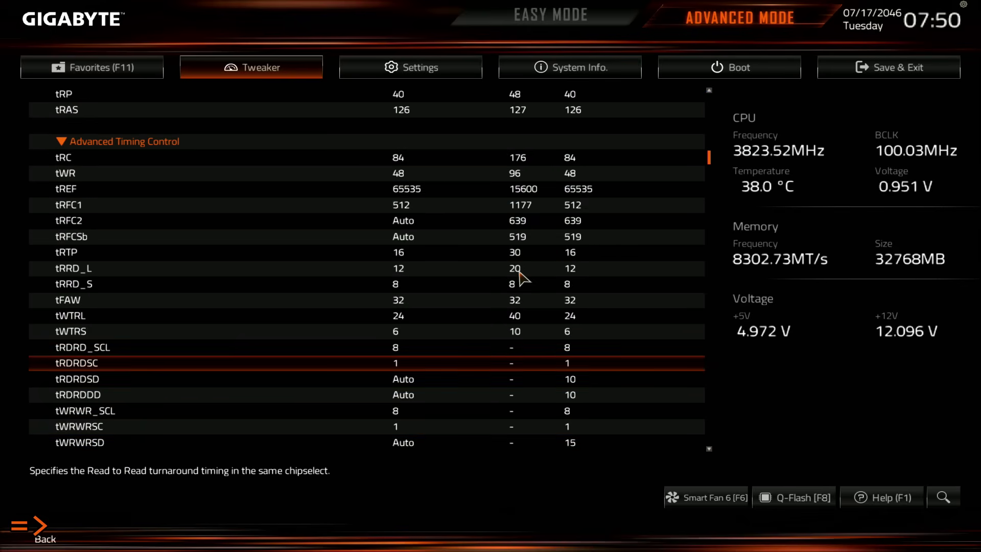
key("Up")
key("Down")
key("Down")
key("Down")
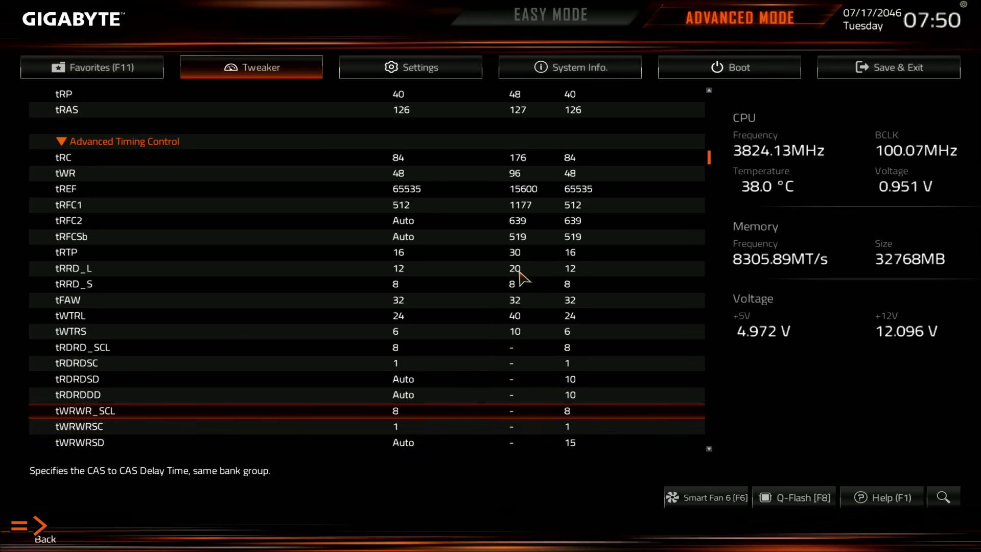
key("Down")
key("Down")
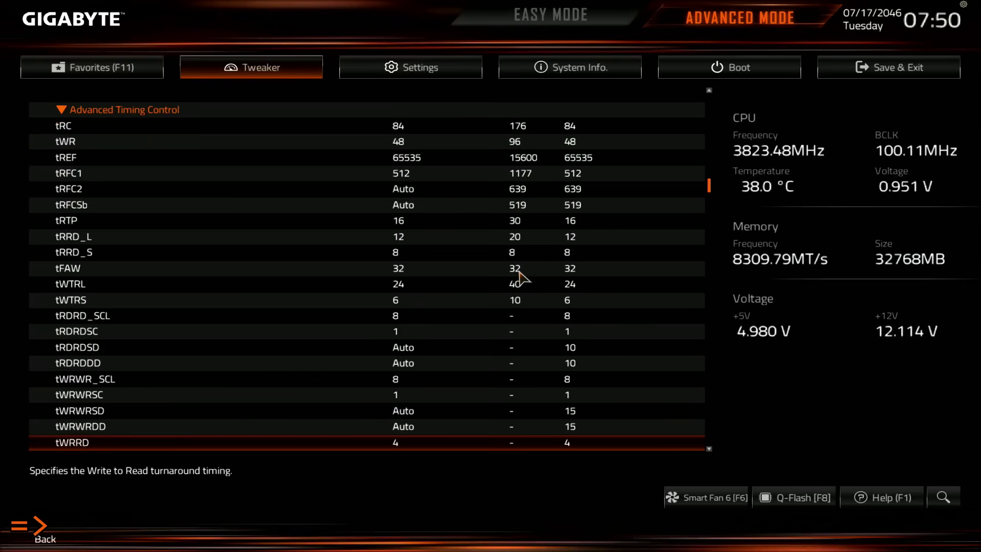
key("Up")
key("Up")
key("Up")
key("Up")
key("Up")
key("Up")
key("Up")
key("Up")
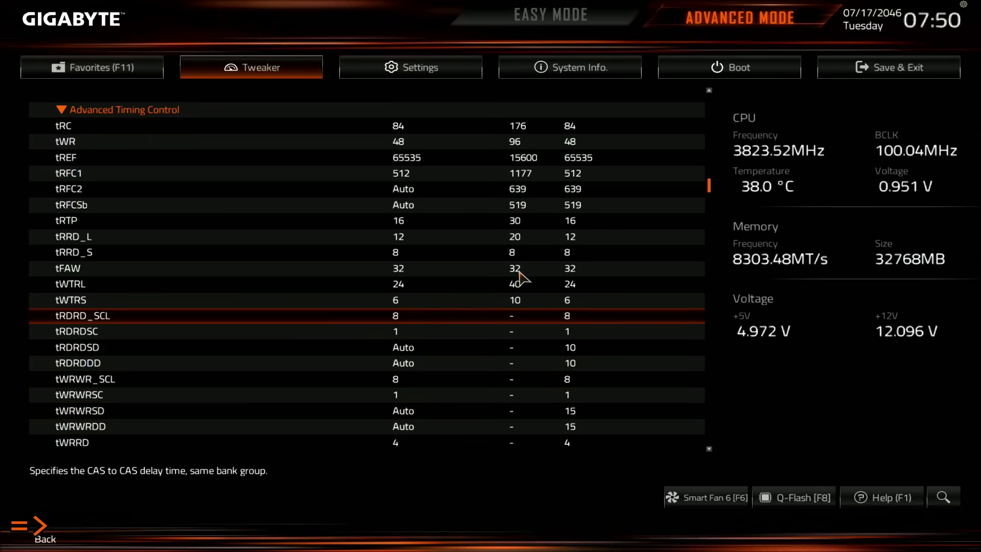
key("Down")
key("Down")
key("Down")
key("Down")
key("Down")
key("Down")
key("Down")
key("Down")
key("Down")
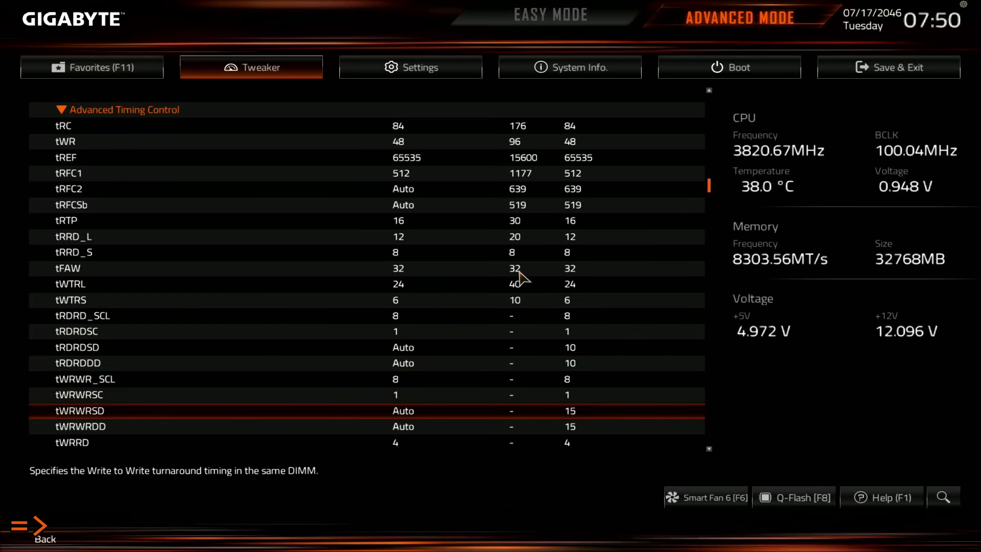
key("Up")
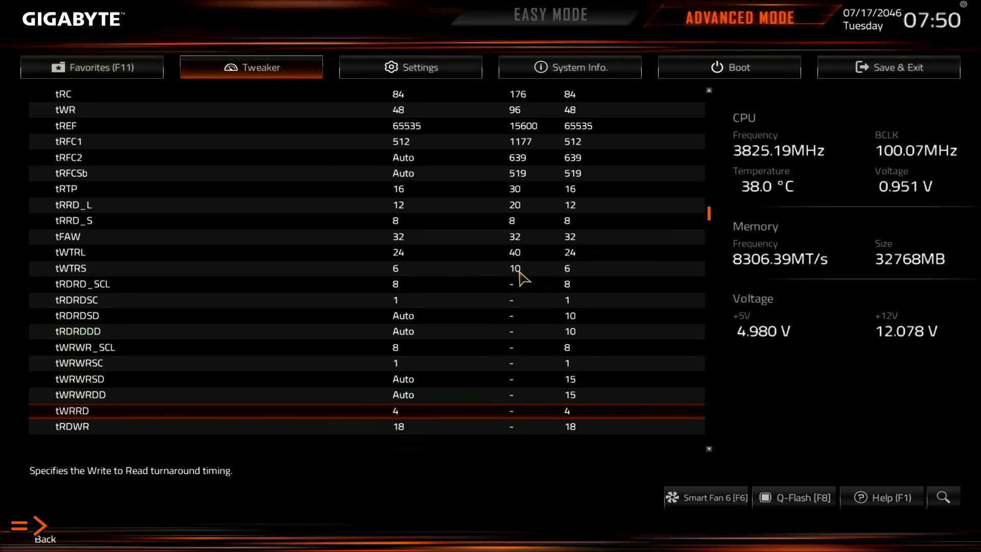
key("Down")
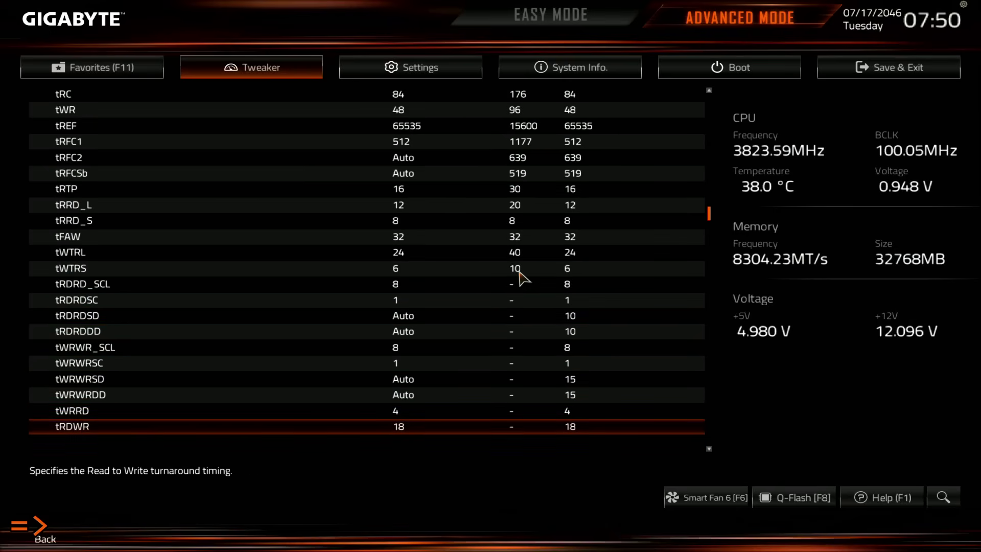
key("Up")
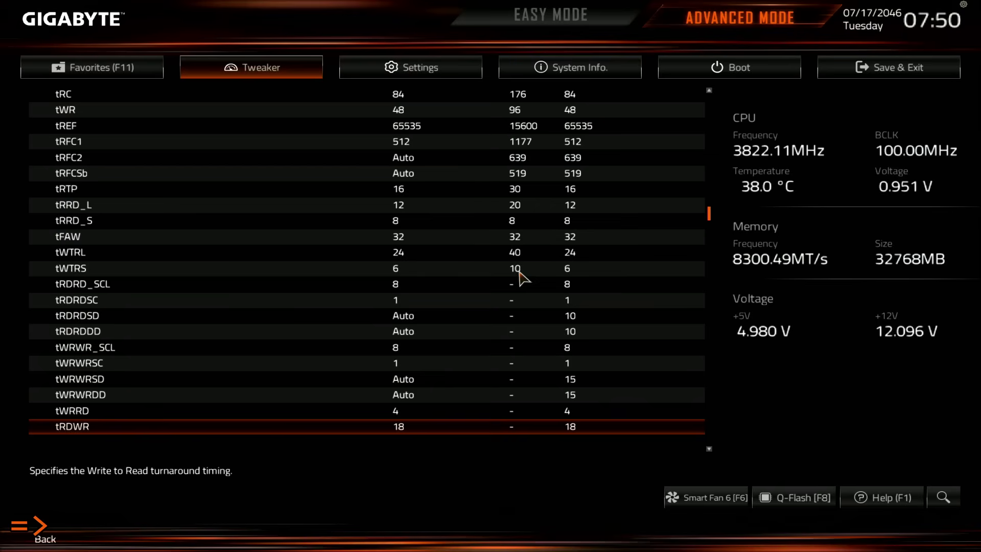
key("Down")
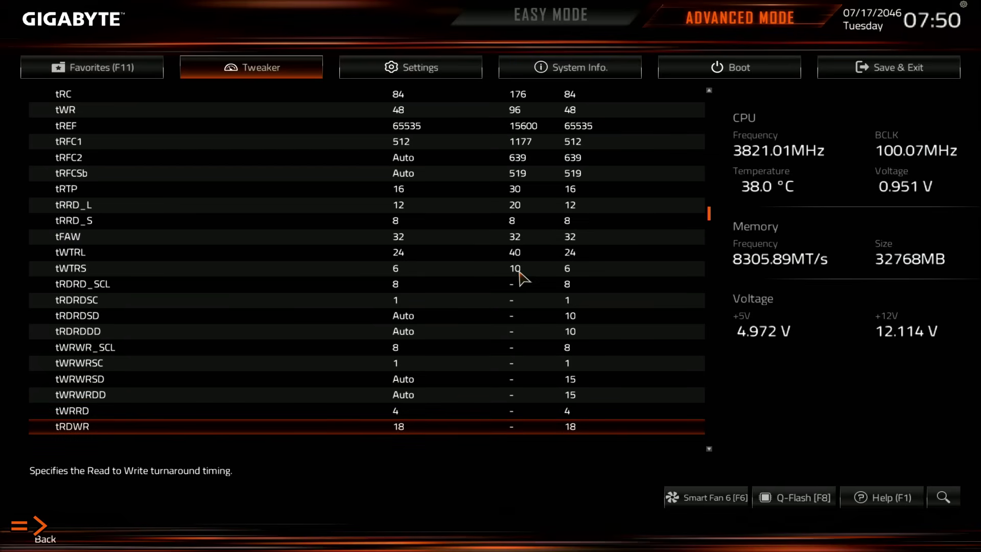
Browse the Data Bus Configuration drive strengths and ODT impedances, then exit Memory Subtimings.
key("Down")
key("Down")
key("Down")
key("Down")
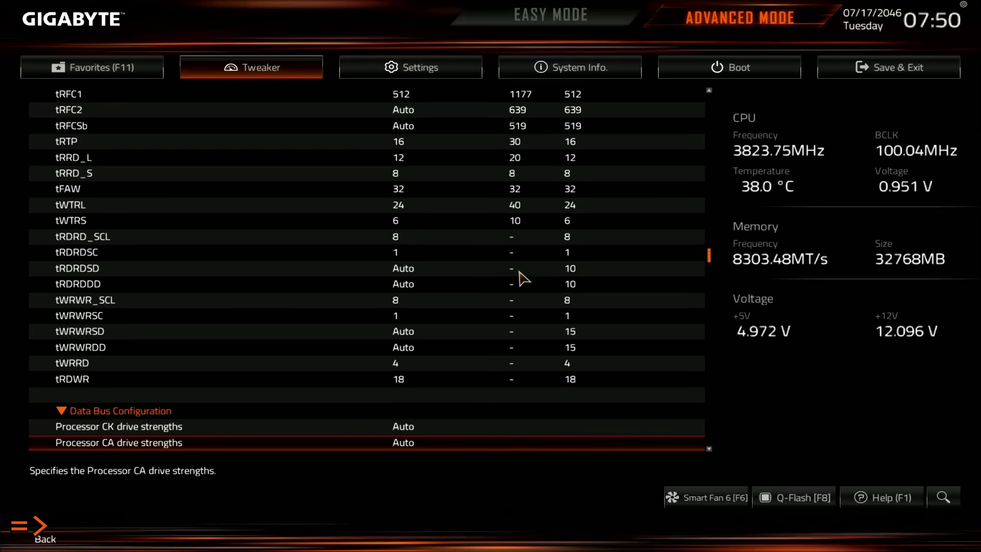
key("Down")
key("Down")
key("Up")
key("Up")
key("Up")
key("Up")
key("Up")
key("Up")
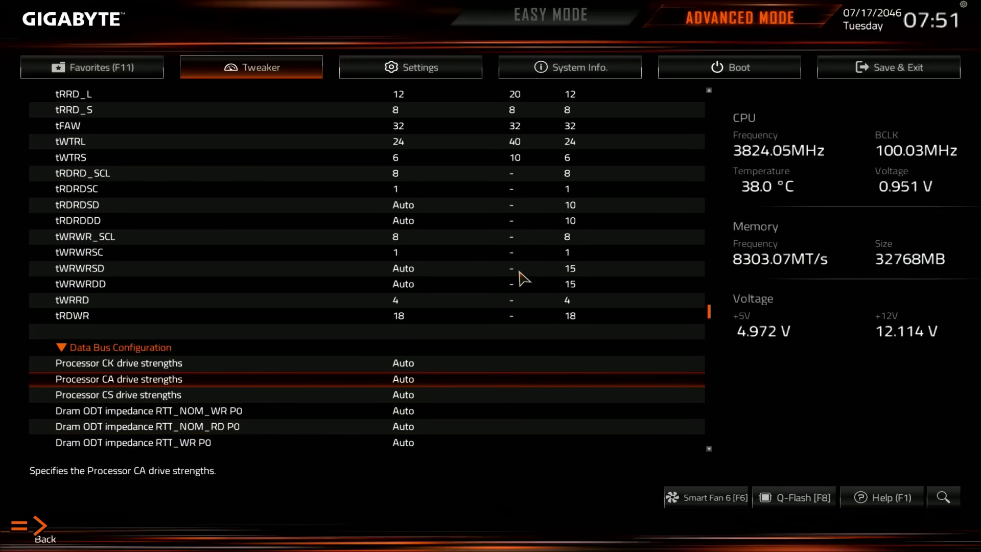
key("Down")
key("Down")
key("Down")
key("Down")
key("Down")
key("Down")
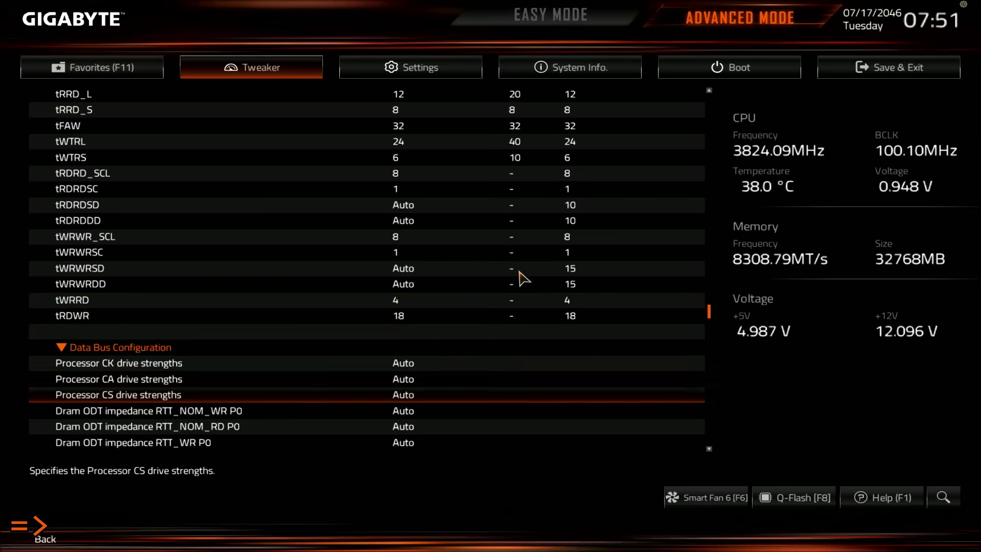
key("Up")
key("Up")
key("Up")
key("Up")
key("Up")
key("Up")
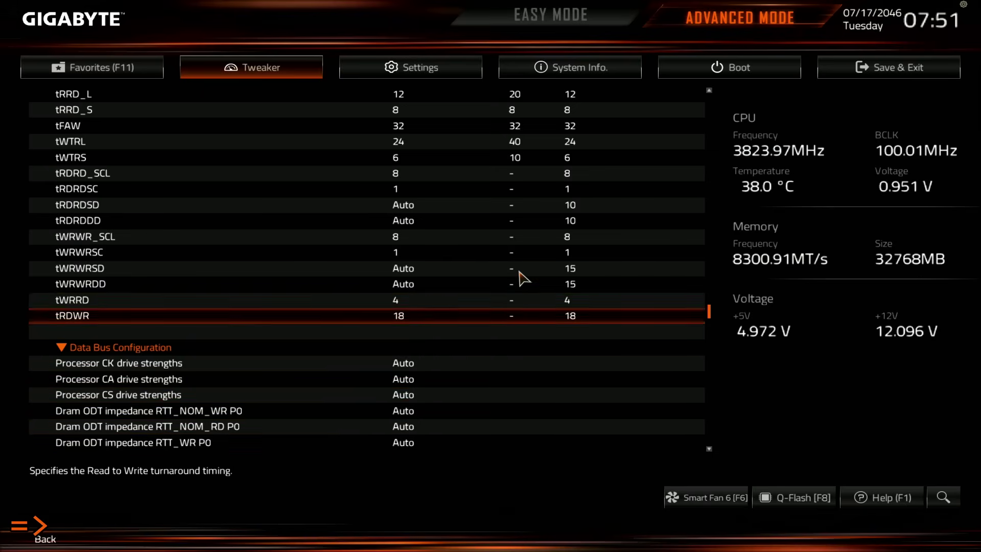
key("Down")
key("Down")
key("Down")
key("Down")
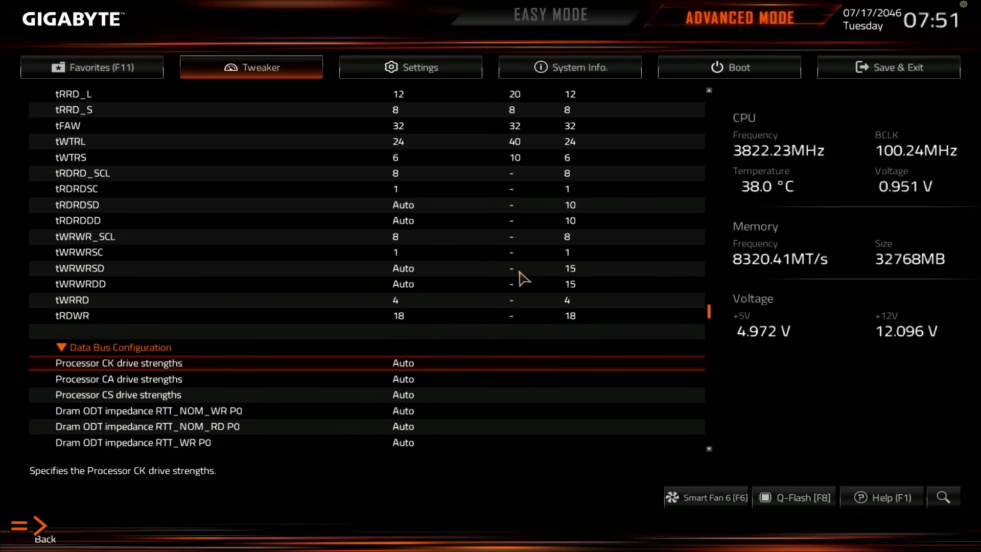
key("Down")
key("Down")
key("Down")
key("Down")
key("Down")
key("Down")
key("Down")
key("Down")
key("Down")
key("Down")
key("Down")
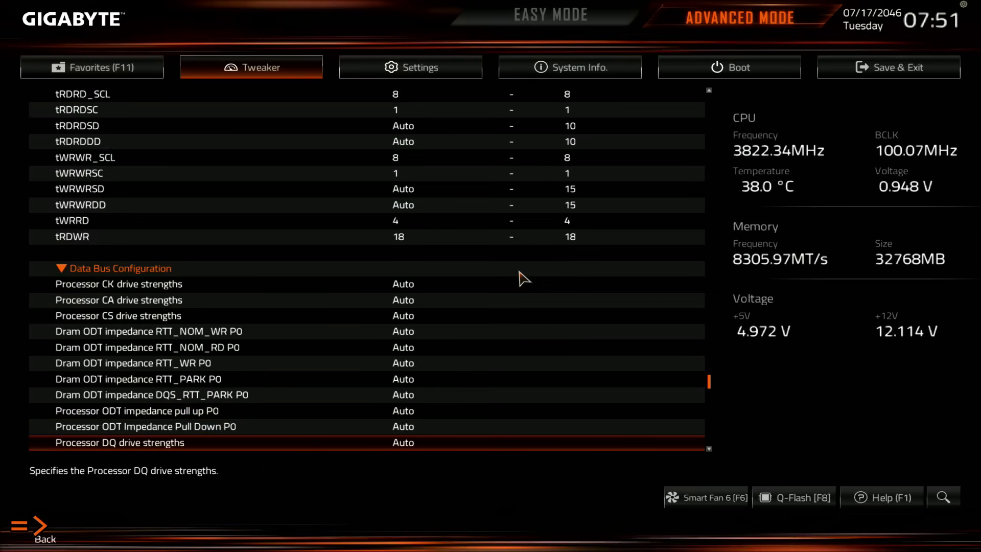
key("Down")
key("Down")
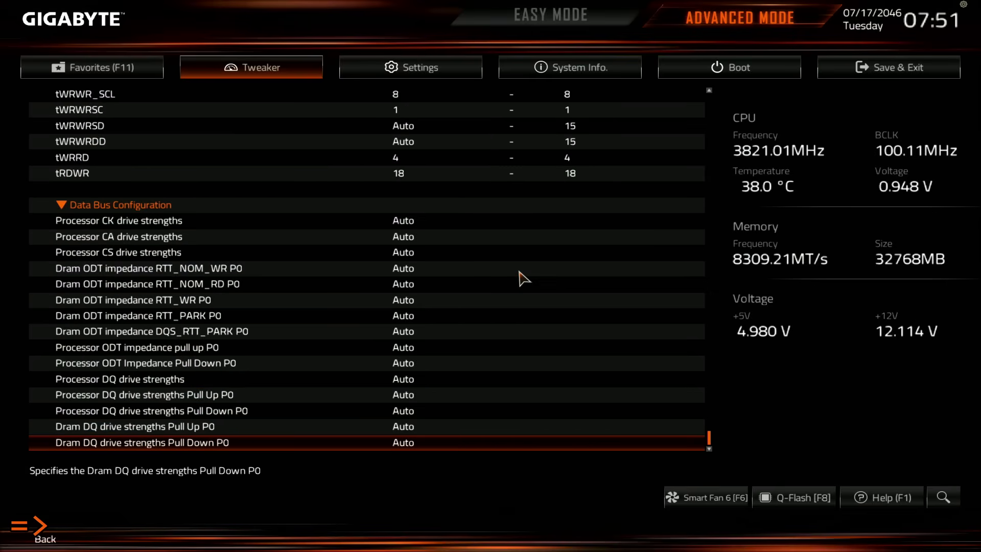
key("Down")
key("Up")
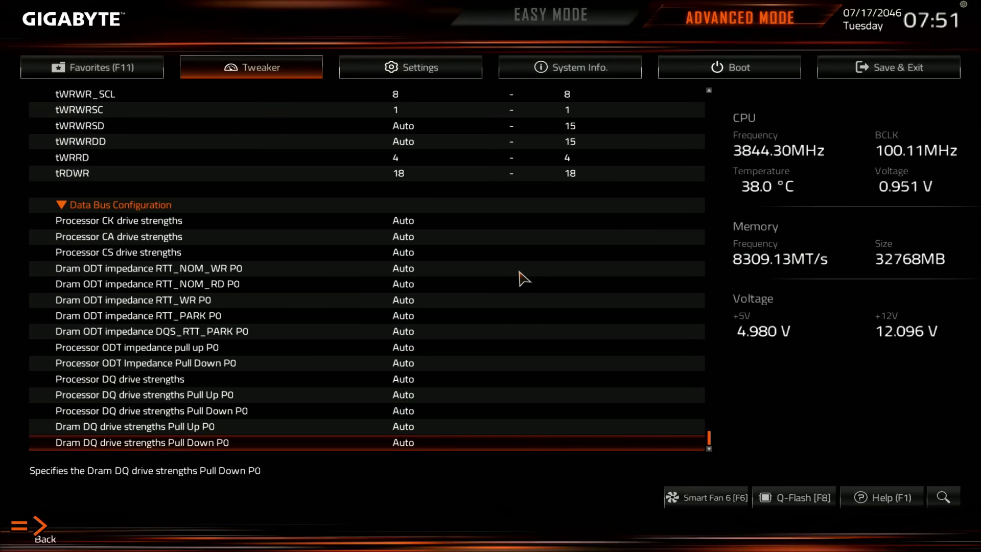
key("Escape")
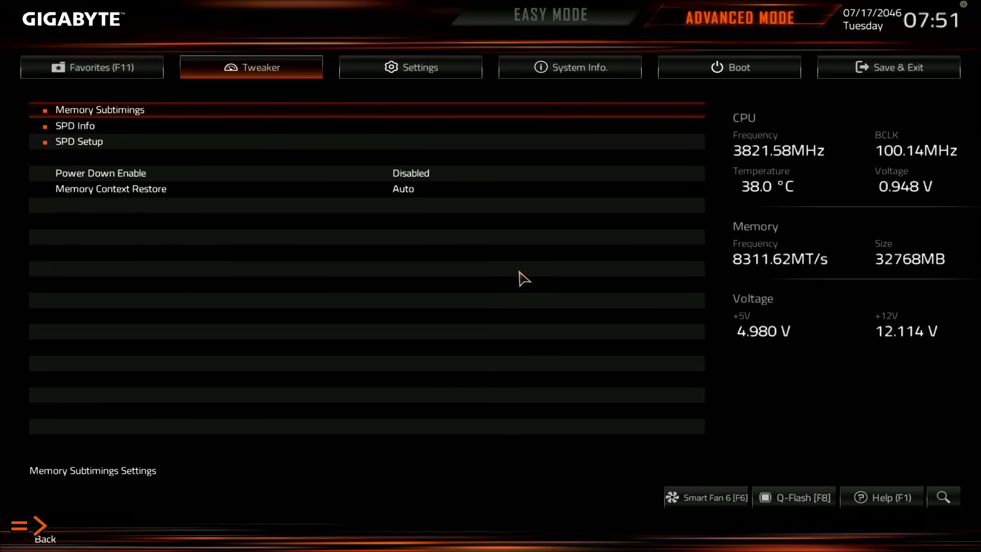
Return to the Tweaker page and move up past the EXPO 1 profile to ECO Mode.
key("Escape")
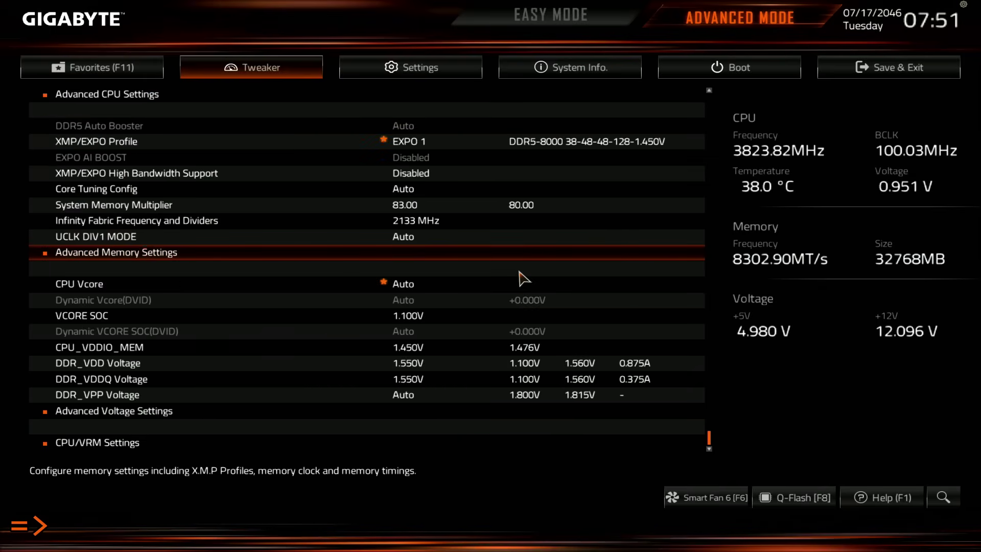
key("Up")
key("Up")
key("Up")
key("Up")
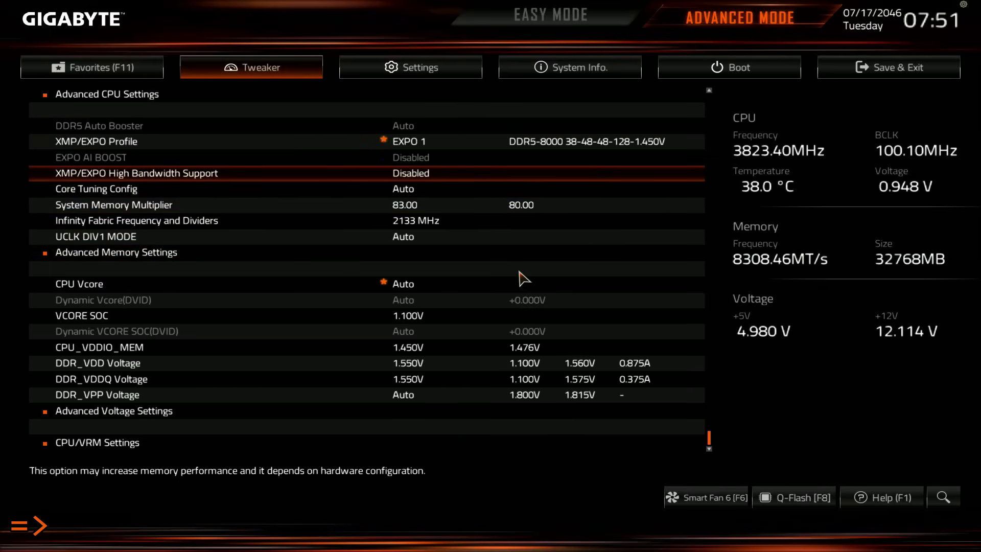
key("Up")
key("Up")
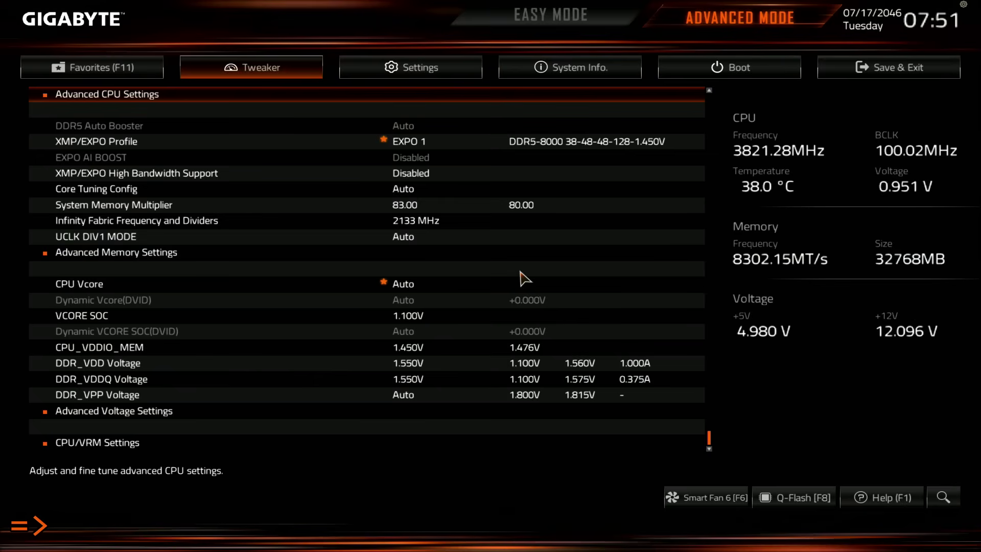
key("Up")
key("Up")
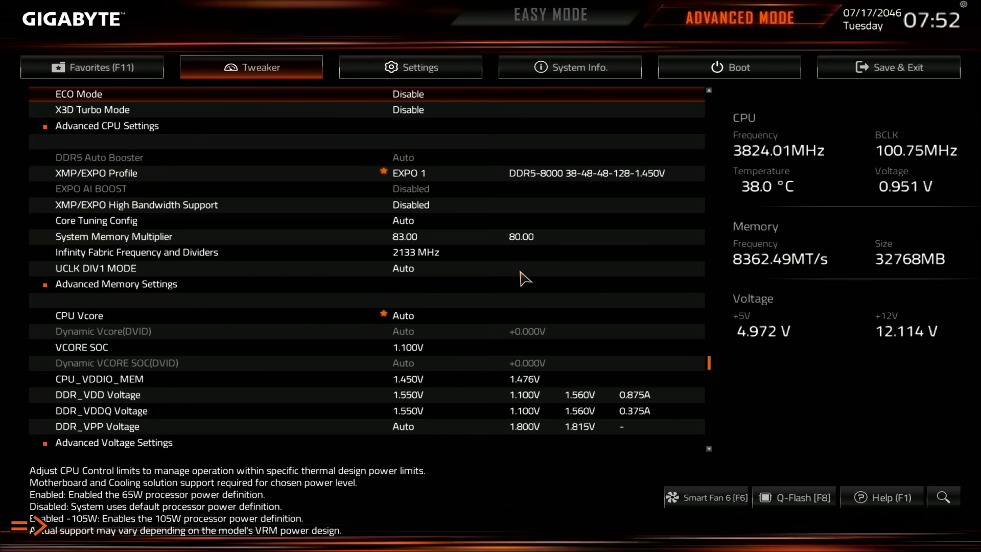
key("Up")
key("Up")
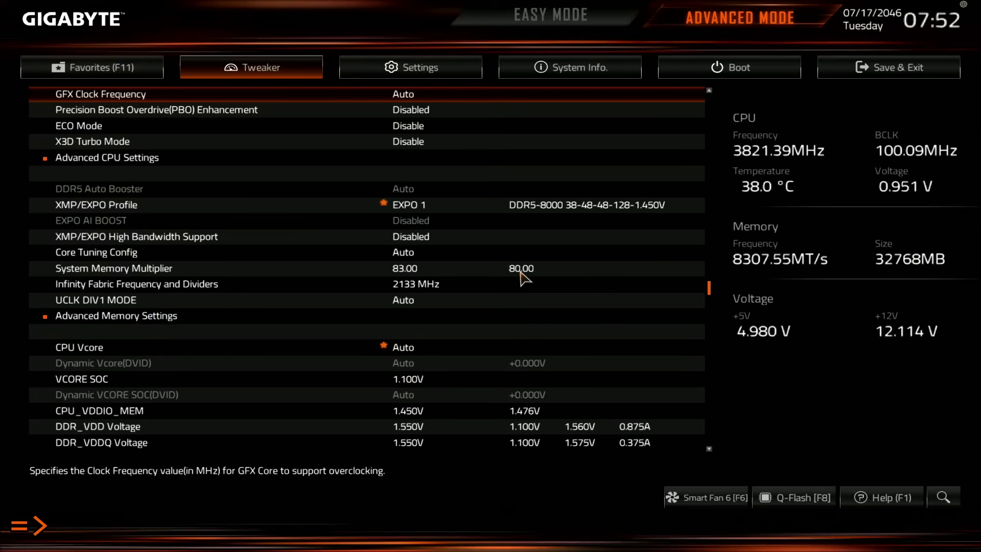